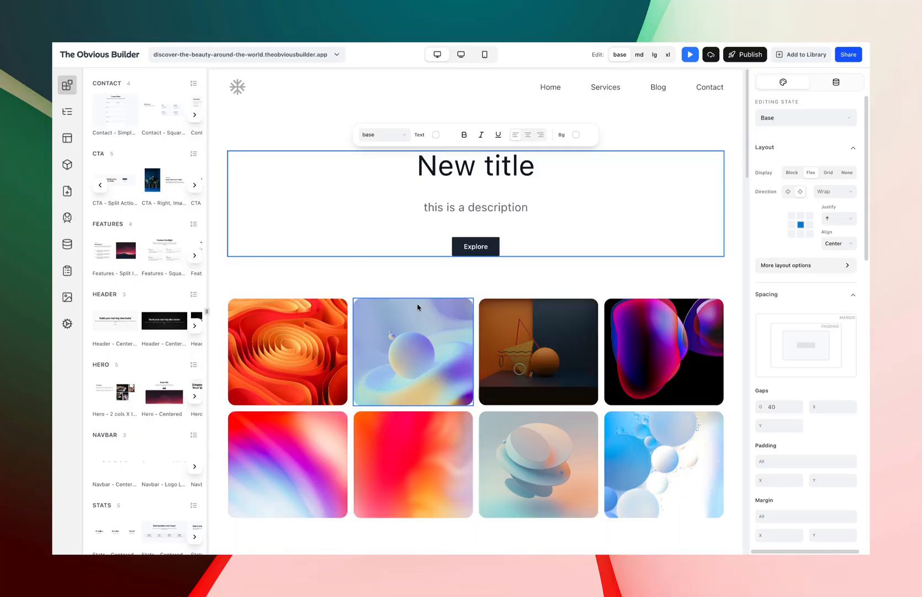
Preview the page in mobile and desktop views and inspect the hero section.
click(461, 55)
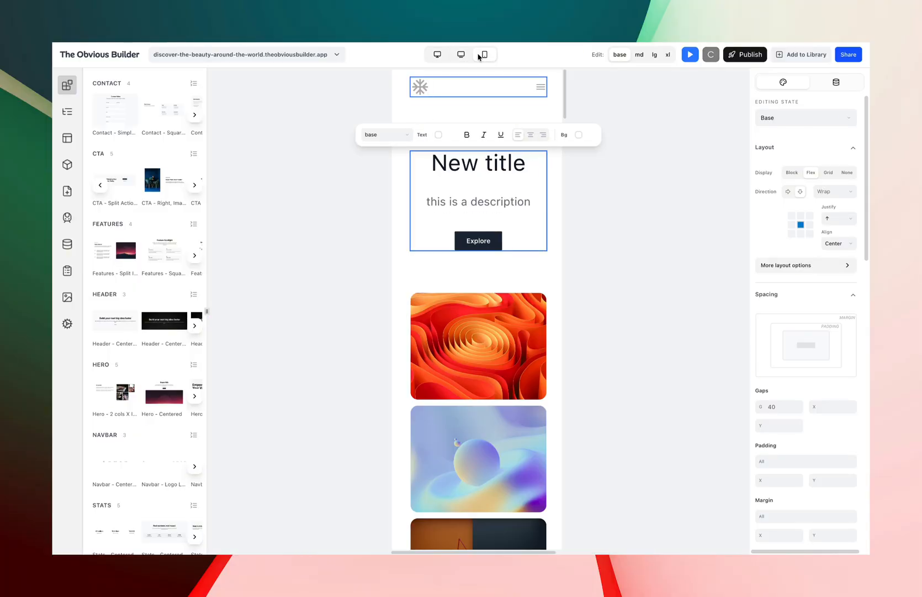
click(437, 54)
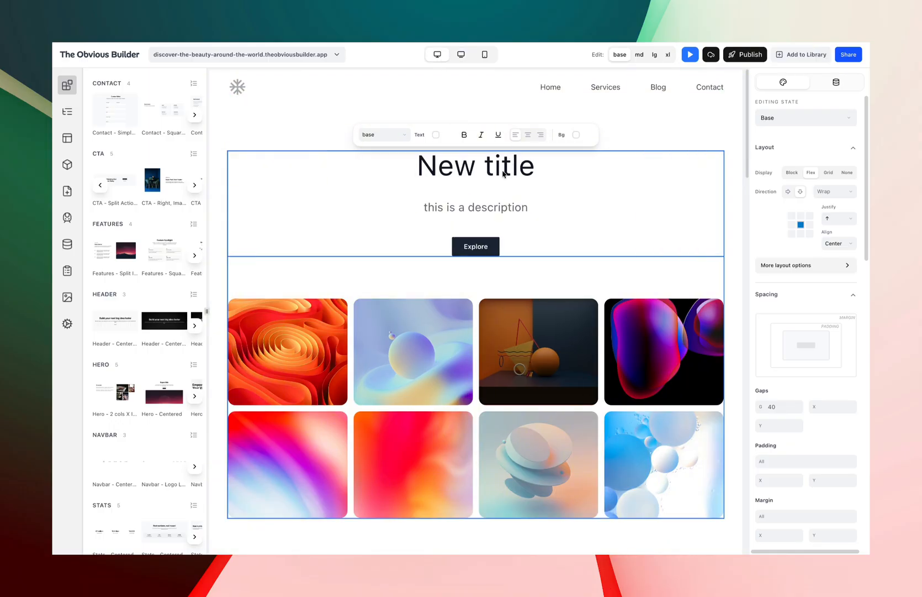
click(477, 212)
click(555, 220)
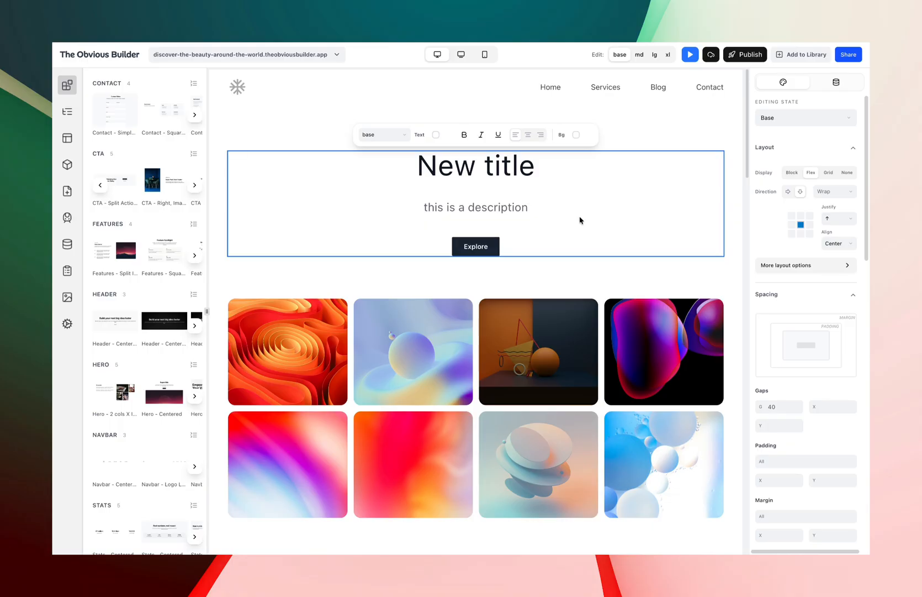
scroll(572, 243, down, 3)
scroll(560, 257, up, 3)
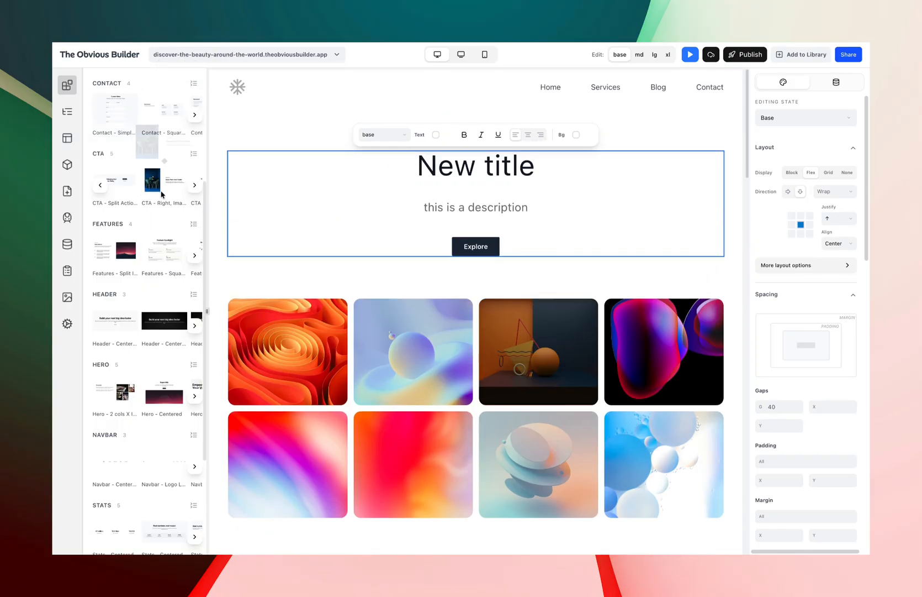
Insert the CTA - Right, Image block below the image gallery.
scroll(455, 242, down, 1)
scroll(455, 242, down, 5)
mouse_move(156, 188)
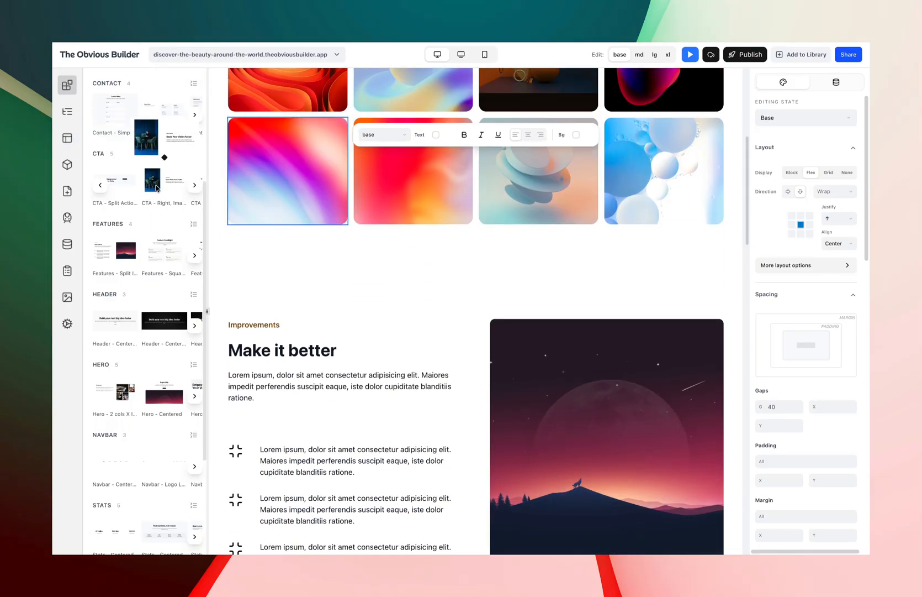
drag(157, 188, 374, 264)
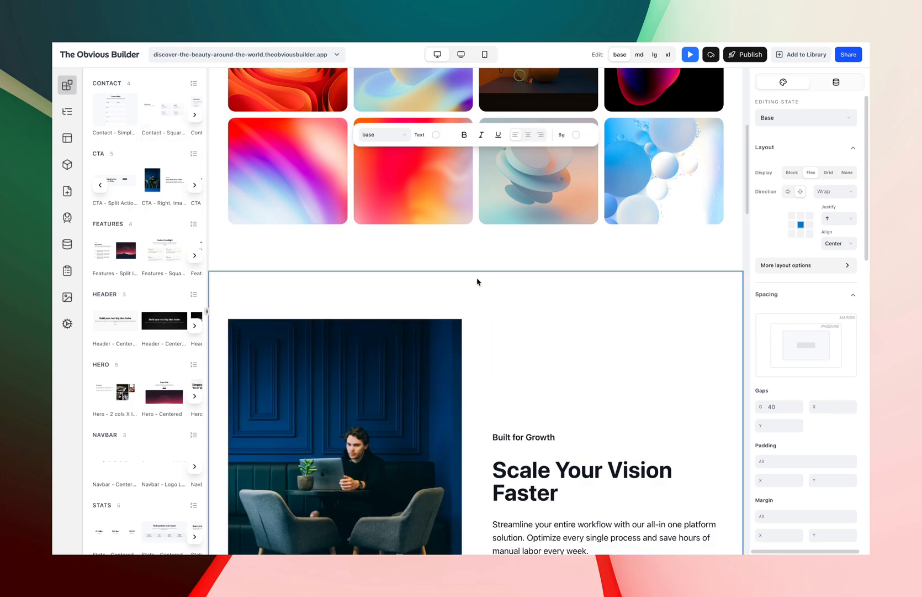
Preview the new CTA section in tablet, mobile and desktop views.
scroll(456, 305, up, 4)
scroll(456, 304, down, 6)
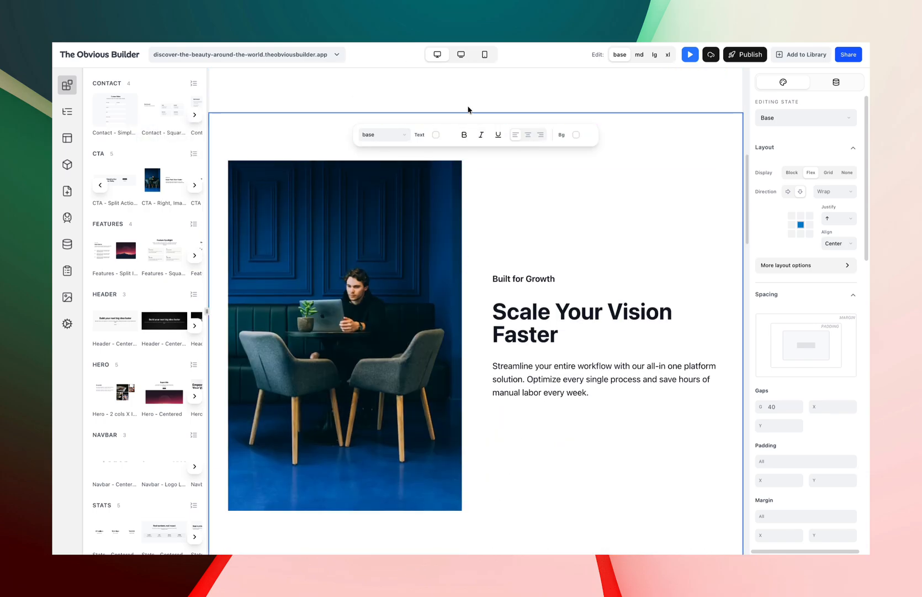
click(461, 54)
click(485, 54)
scroll(482, 297, down, 5)
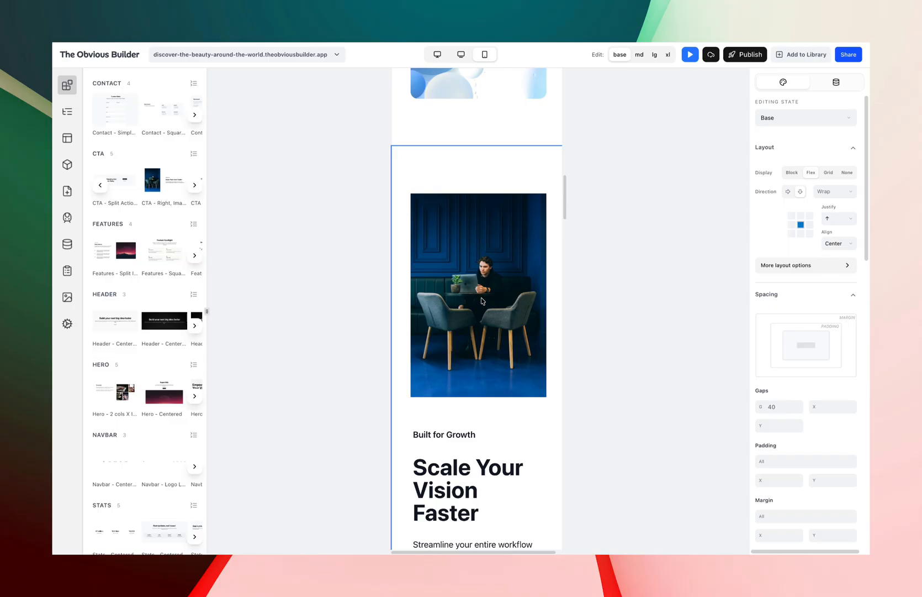
scroll(491, 264, down, 2)
click(459, 55)
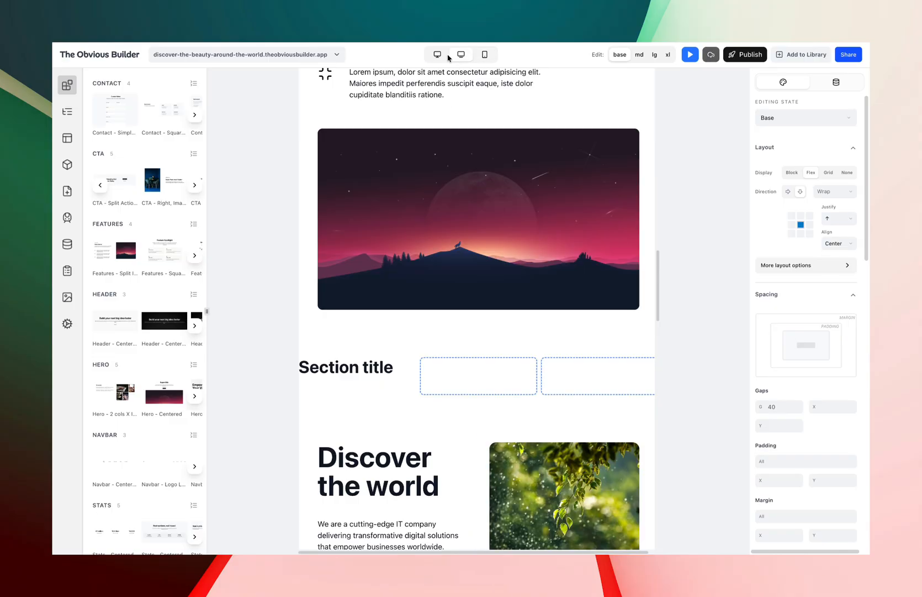
click(438, 55)
scroll(497, 386, down, 10)
scroll(513, 327, up, 5)
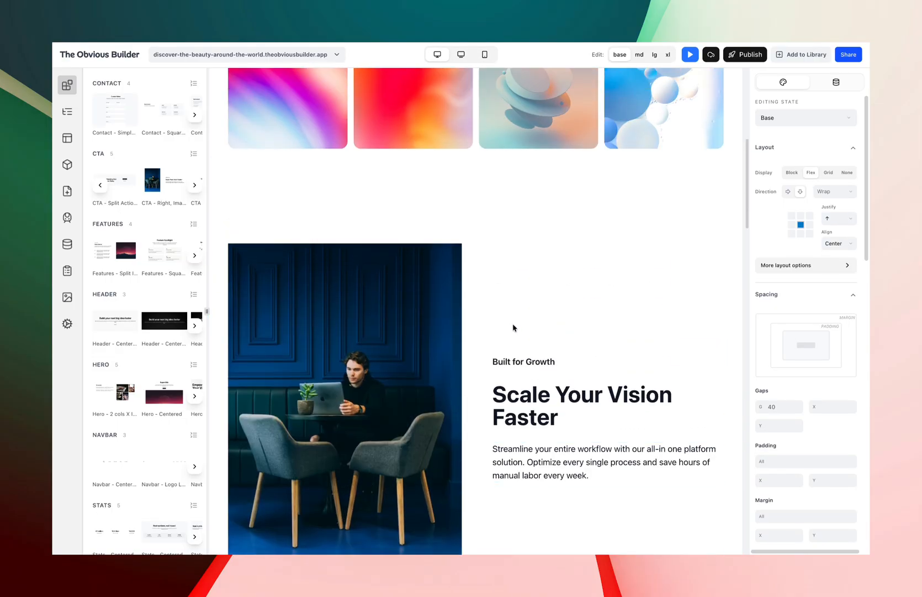
Select the CTA section and set its background colour to pink-50.
click(486, 303)
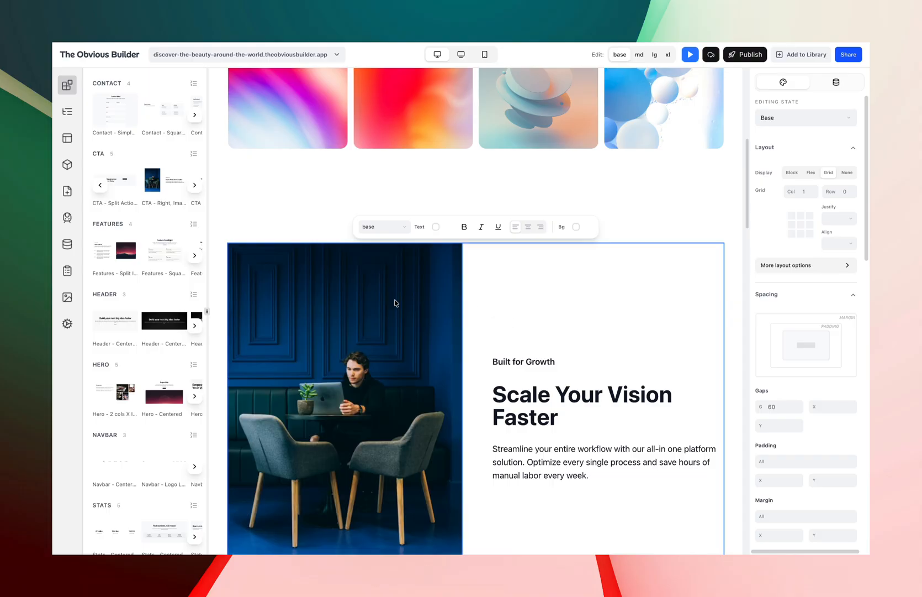
click(261, 227)
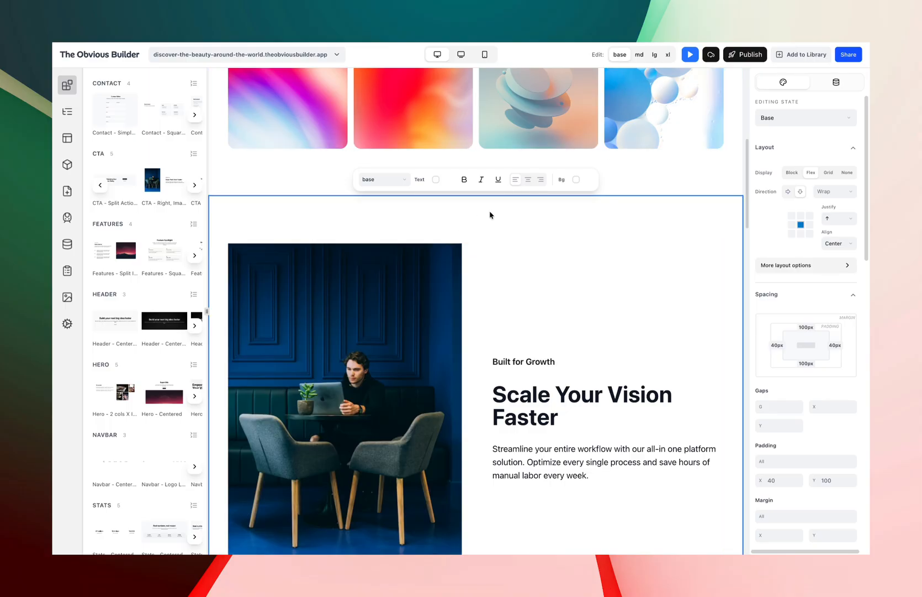
click(576, 179)
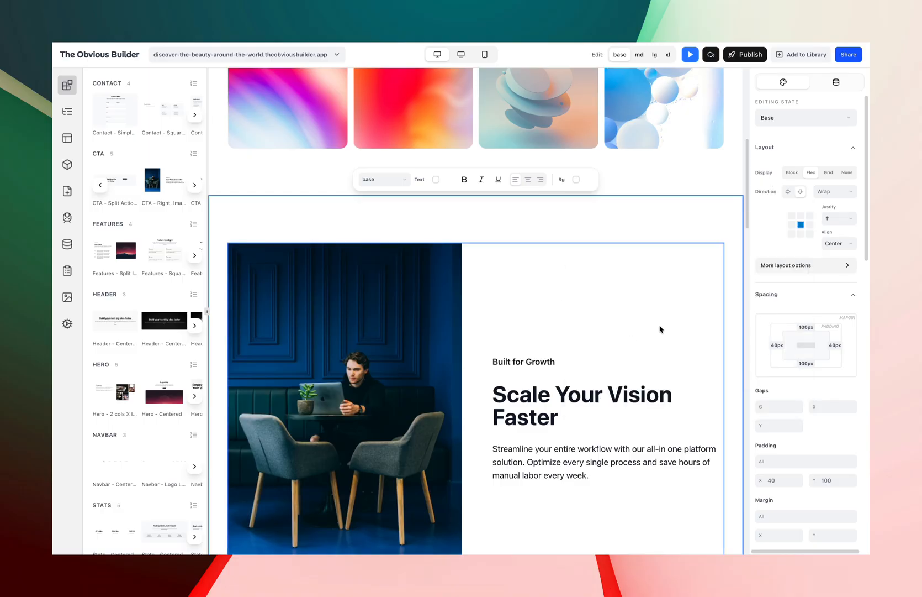
click(576, 181)
scroll(644, 301, down, 5)
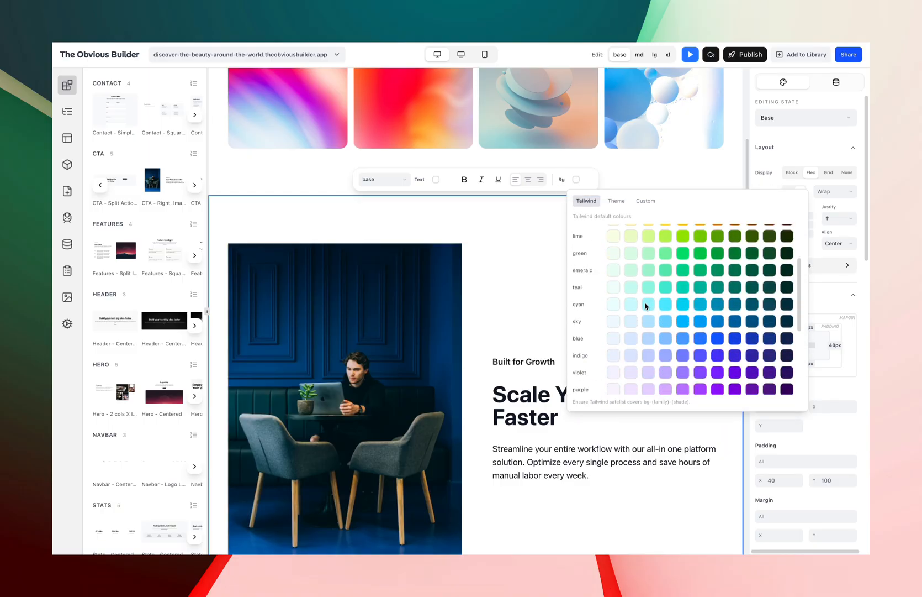
scroll(641, 308, down, 1)
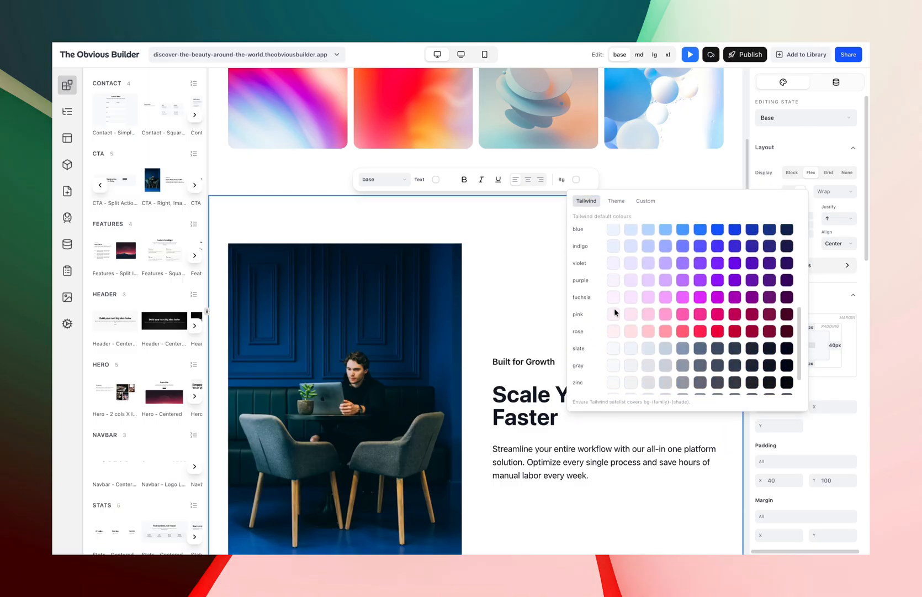
click(613, 313)
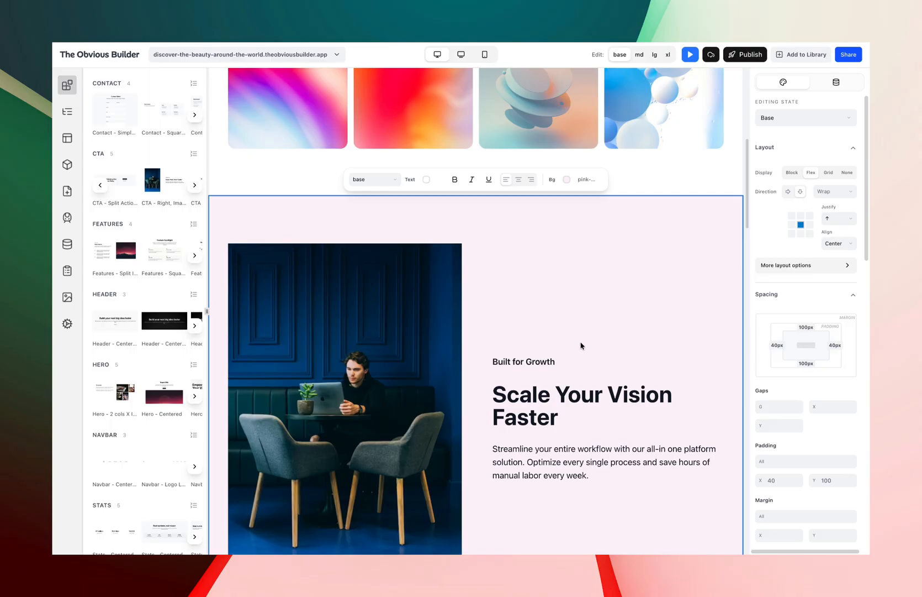
Preview the pink CTA section in tablet, mobile and desktop views.
click(461, 54)
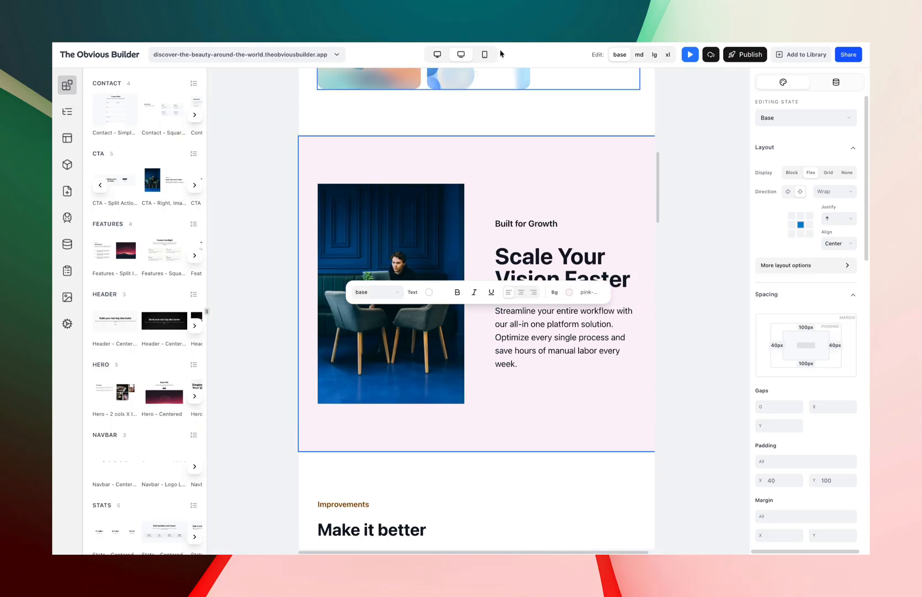
click(490, 54)
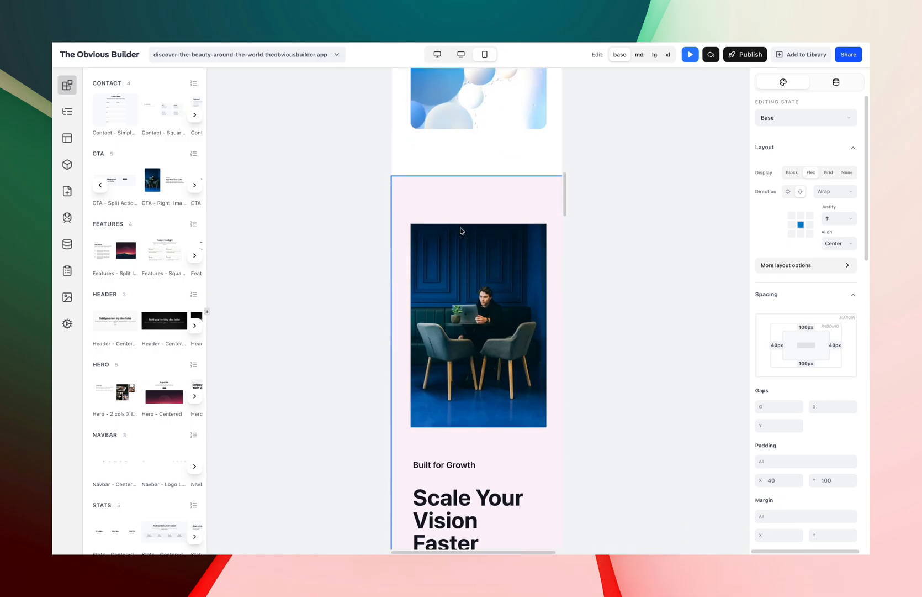
click(437, 54)
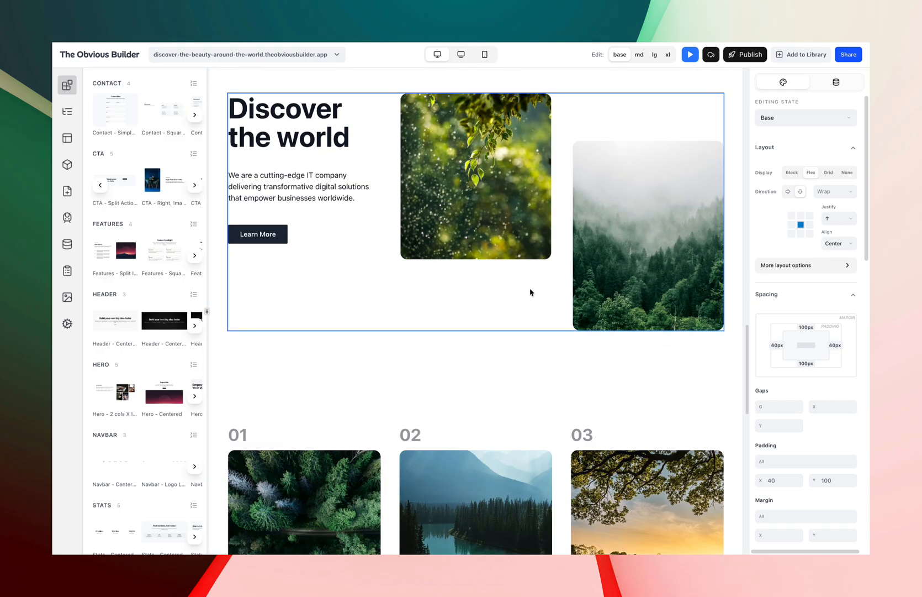
scroll(529, 294, up, 5)
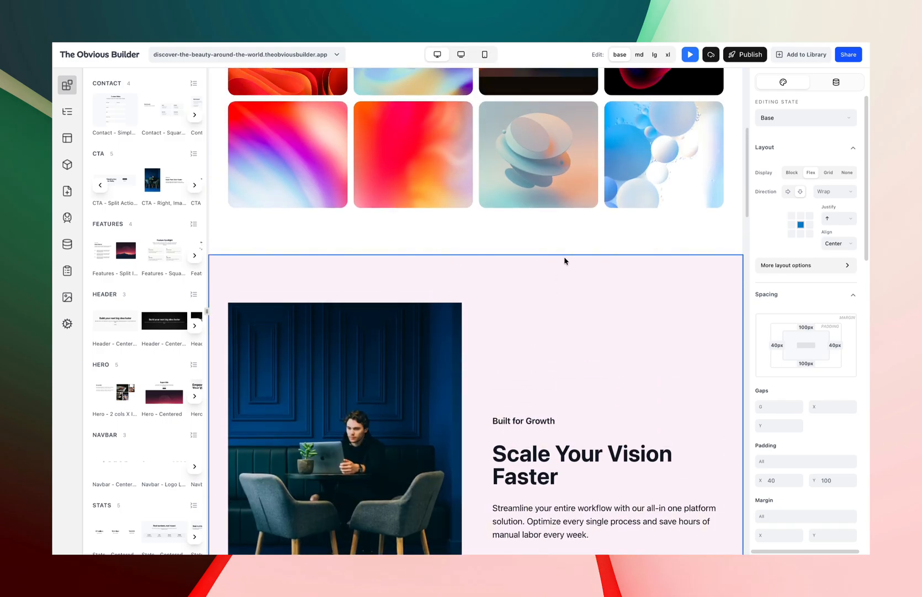
Switch to the lg breakpoint and set the CTA section's background to rose-500.
click(655, 55)
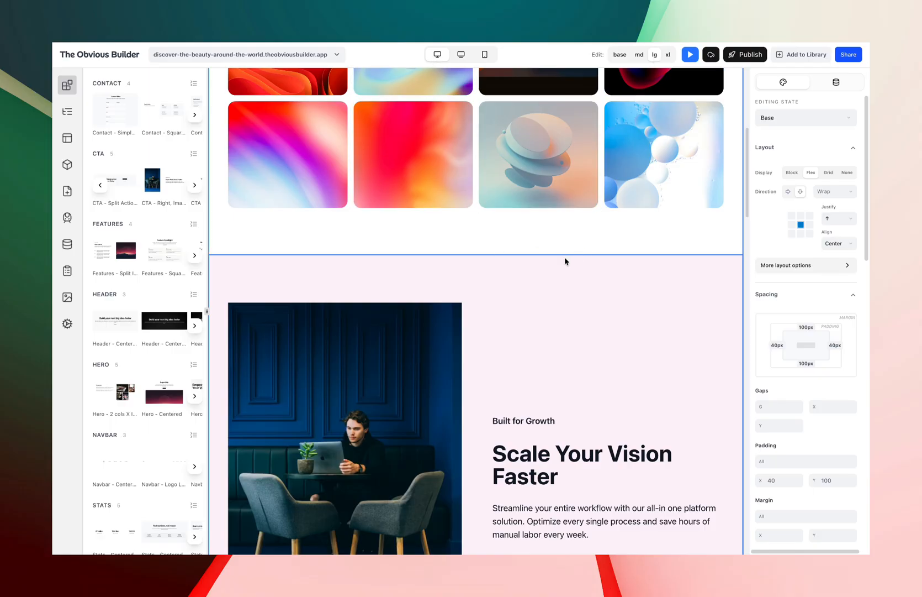
click(459, 252)
click(385, 285)
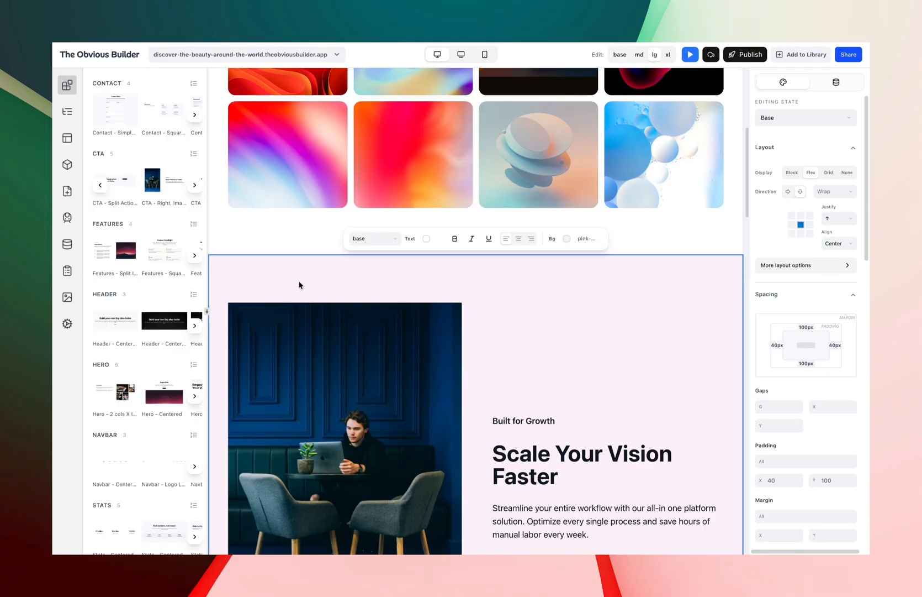
click(566, 238)
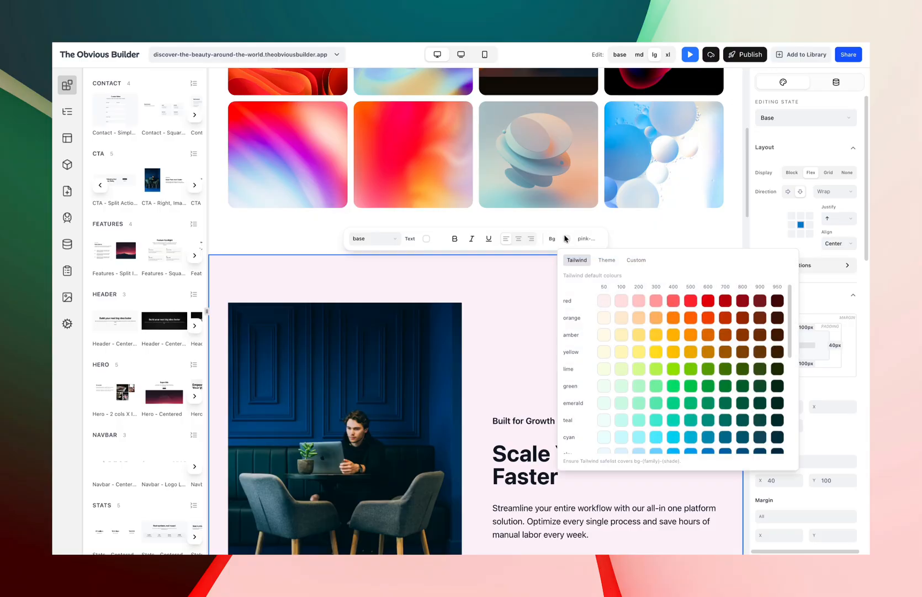
scroll(673, 338, down, 5)
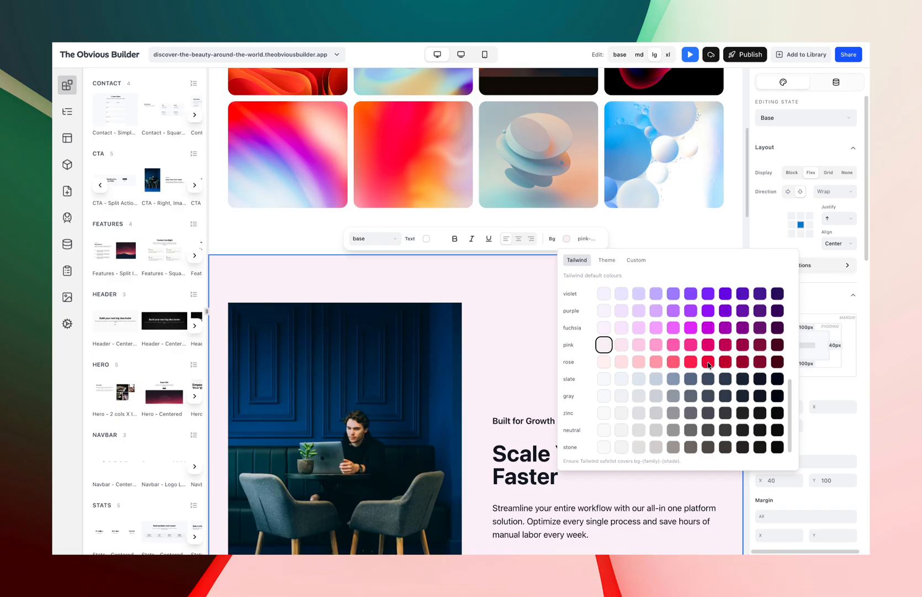
click(691, 362)
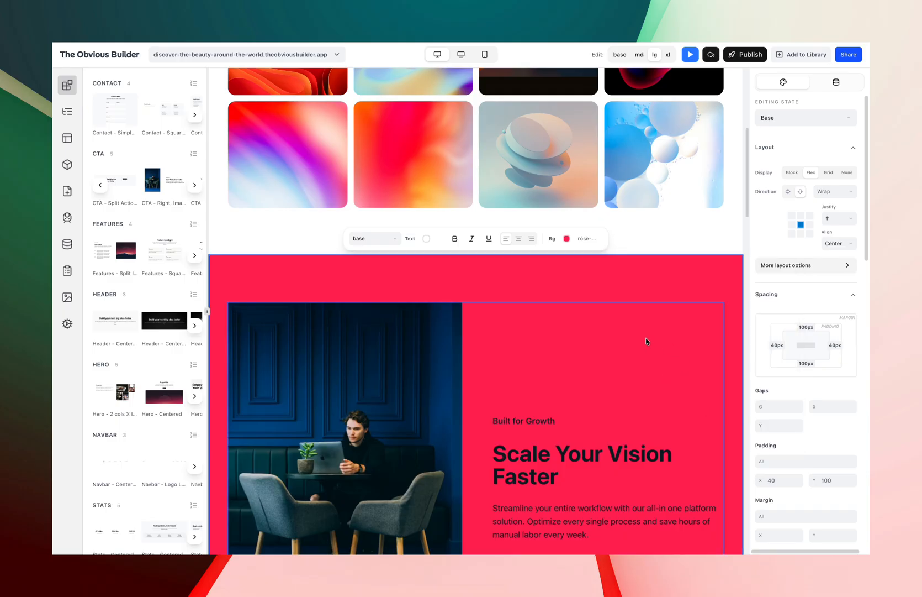
Compare the CTA section's background across desktop, tablet and mobile previews.
scroll(647, 341, down, 3)
scroll(650, 388, up, 3)
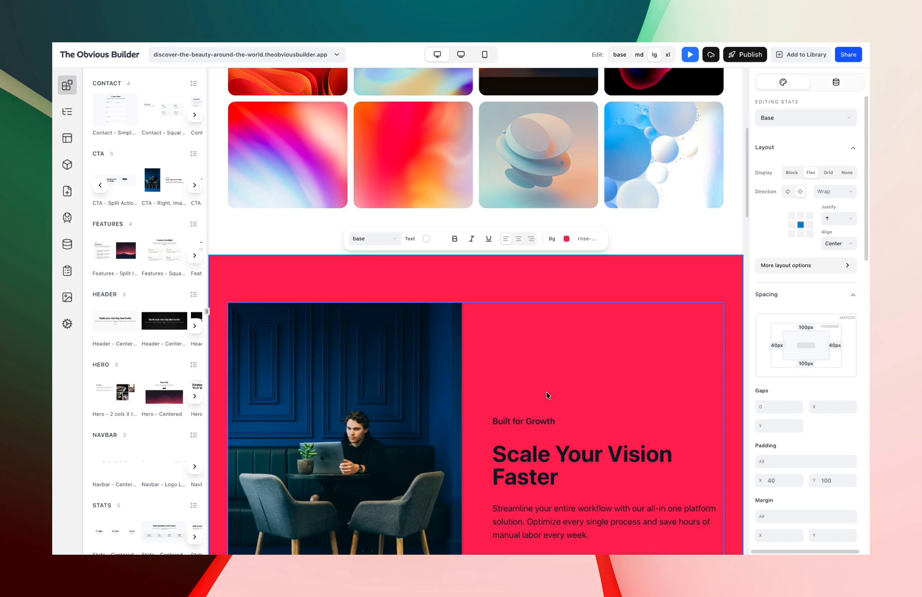
click(461, 55)
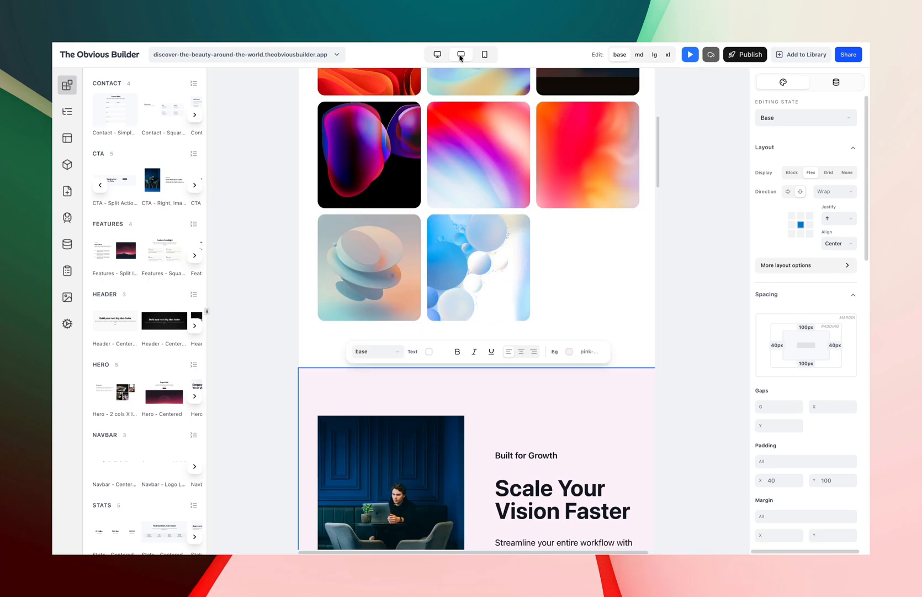
scroll(450, 381, down, 1)
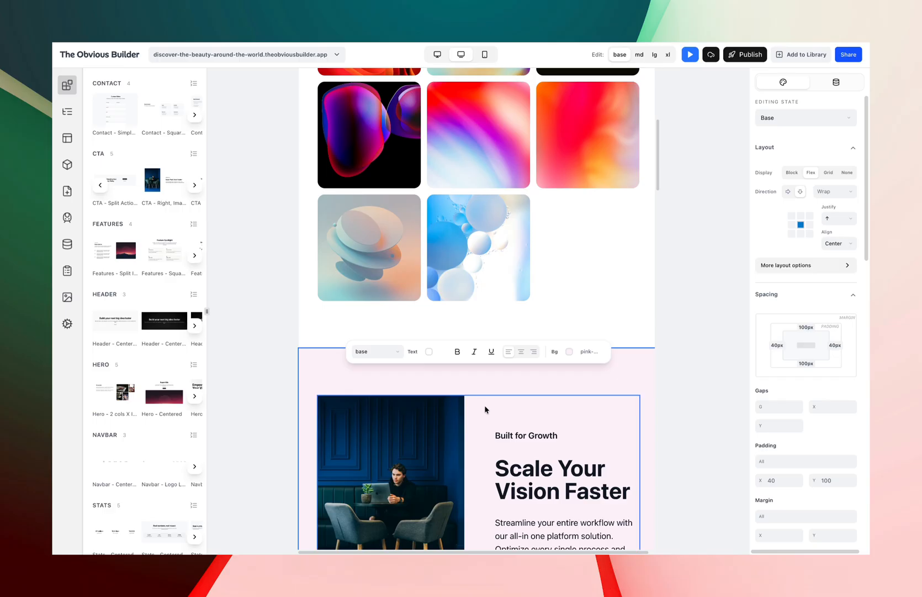
click(485, 54)
scroll(503, 373, down, 5)
click(458, 58)
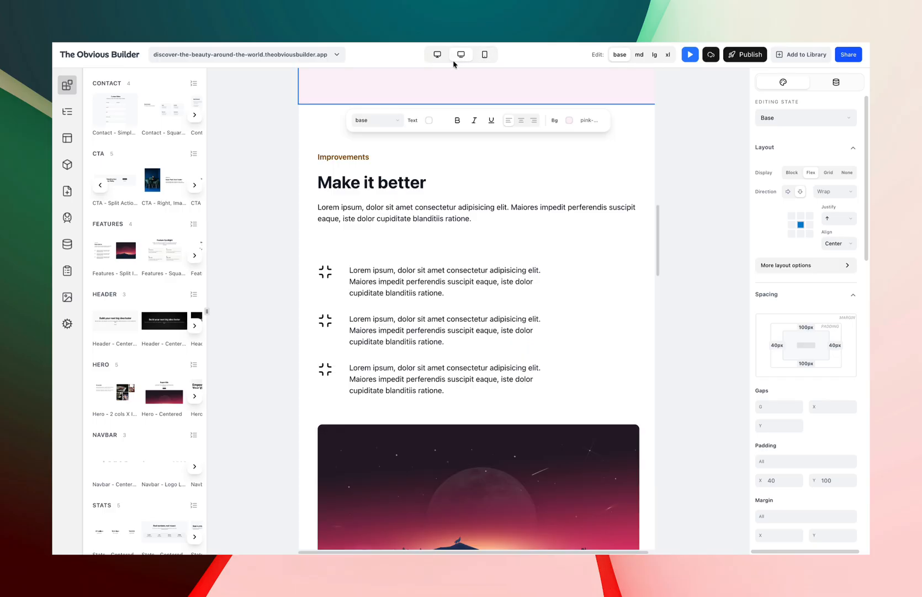
click(437, 55)
scroll(453, 216, up, 10)
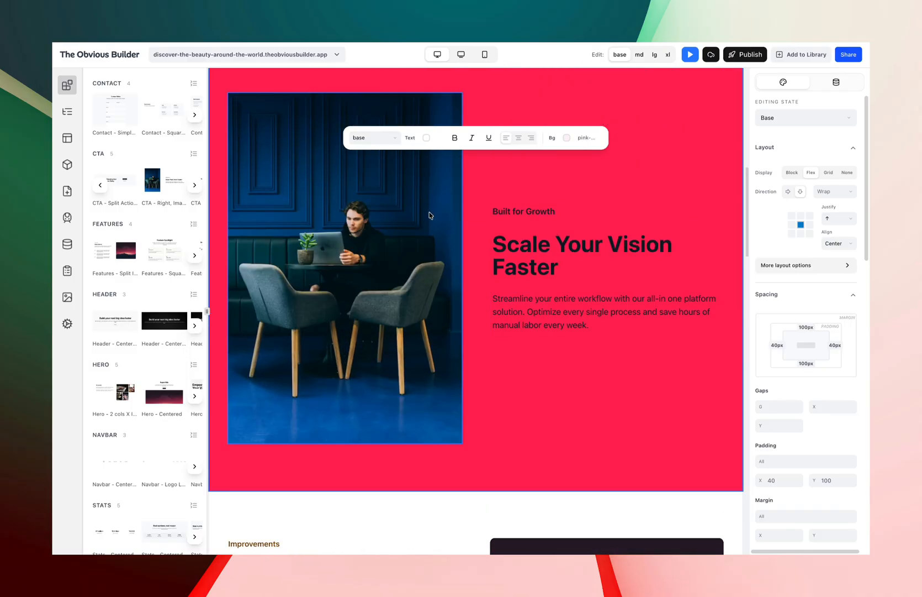
scroll(500, 255, up, 4)
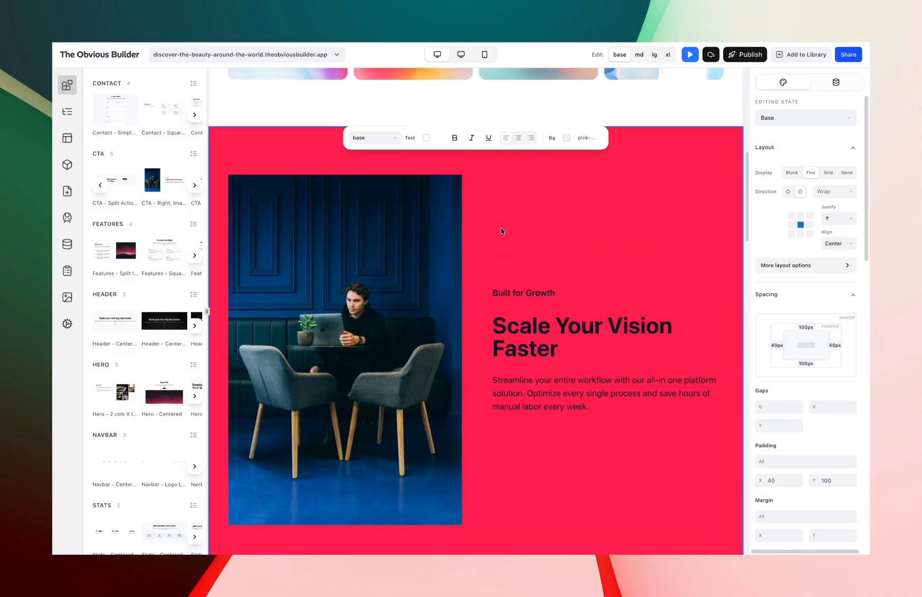
click(469, 58)
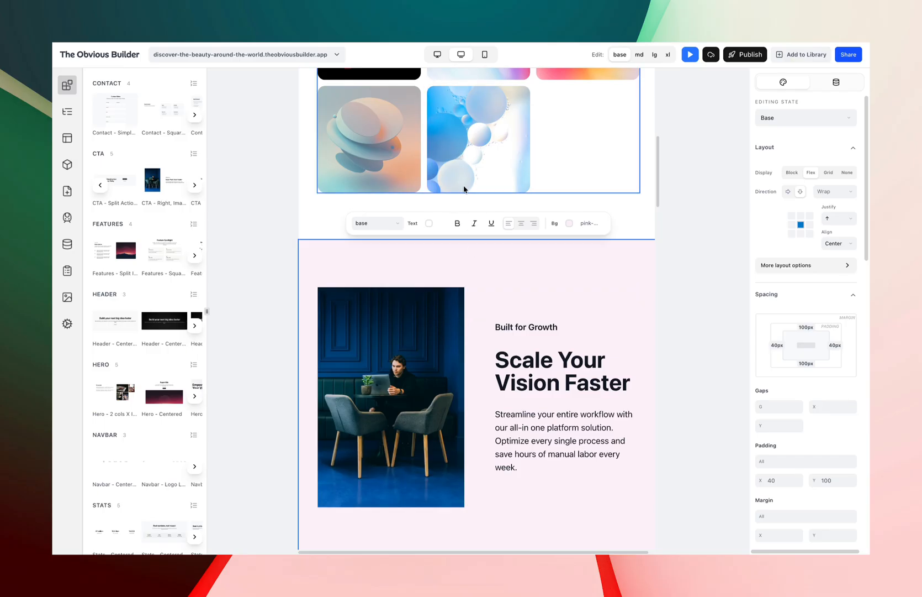
click(484, 54)
click(457, 59)
click(437, 54)
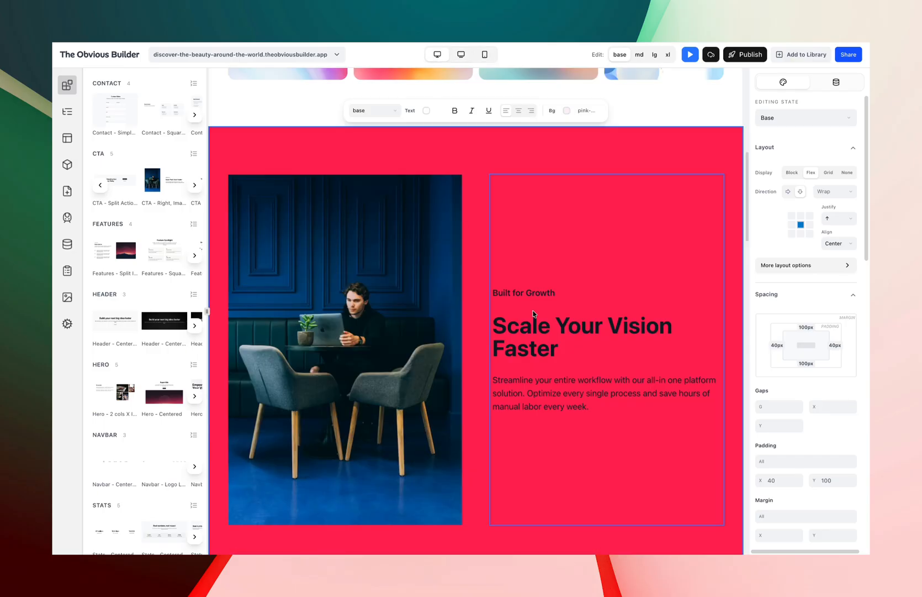
scroll(562, 330, down, 3)
scroll(611, 236, up, 3)
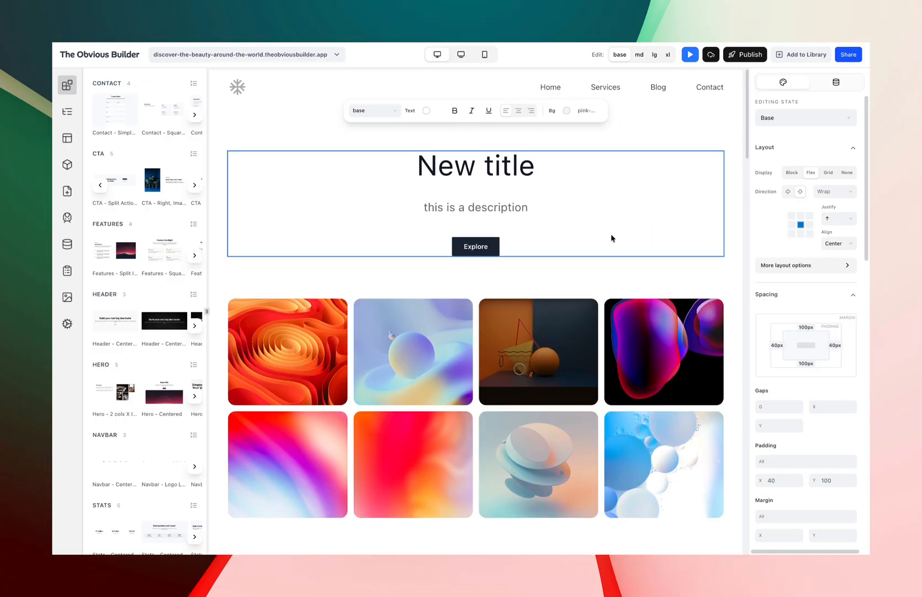
Inspect the image gallery grid's column settings across the base, md and lg breakpoints and device previews.
click(602, 408)
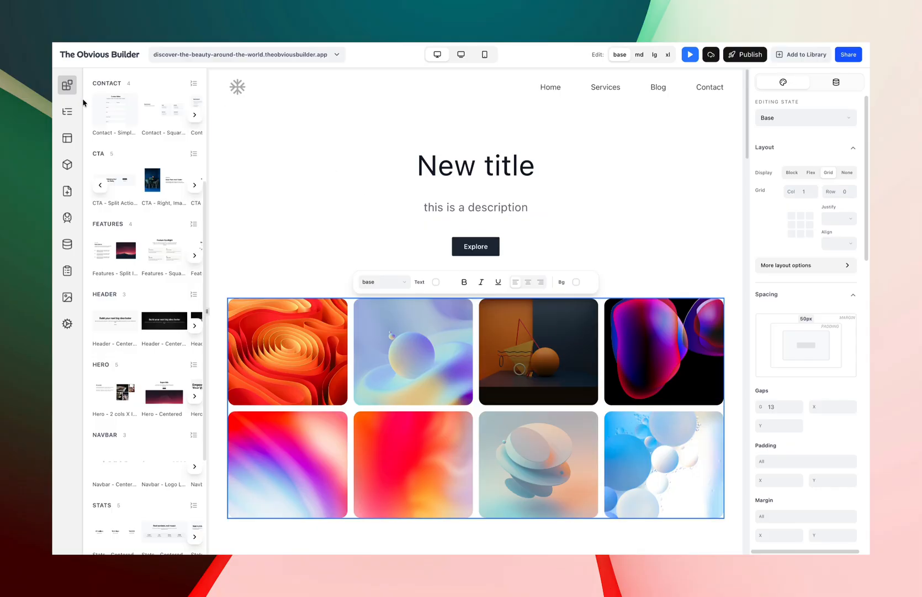
click(67, 111)
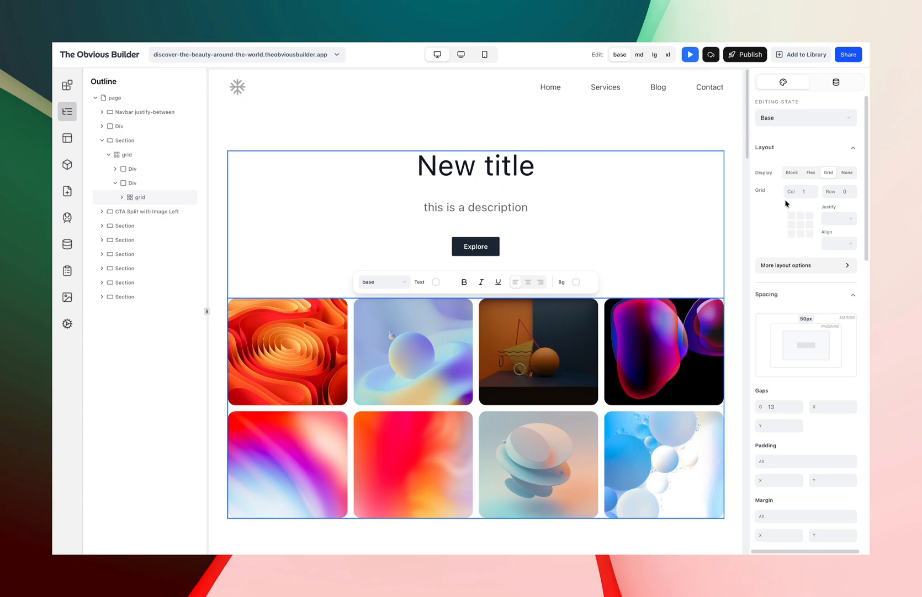
click(639, 54)
click(461, 55)
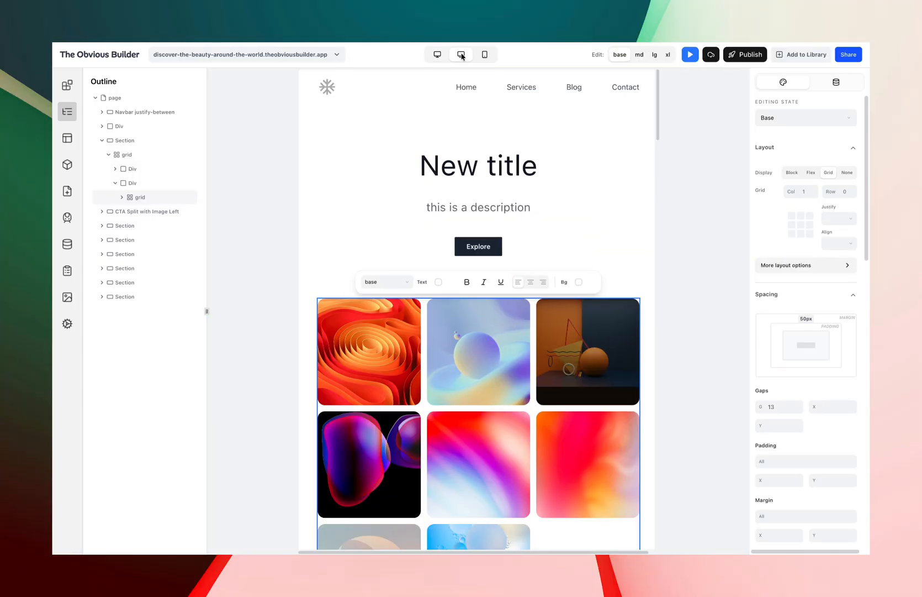
click(655, 54)
click(437, 54)
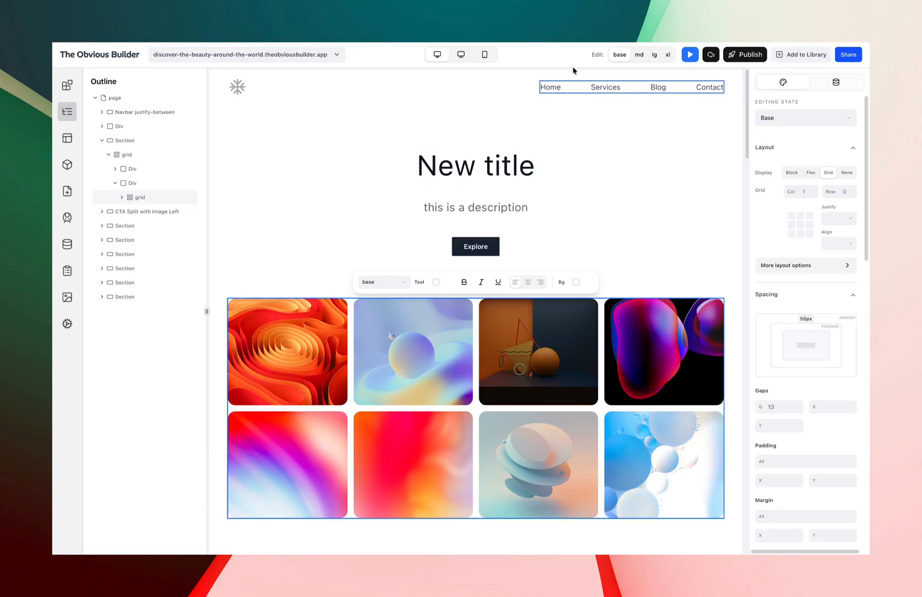
click(640, 55)
click(656, 55)
click(639, 54)
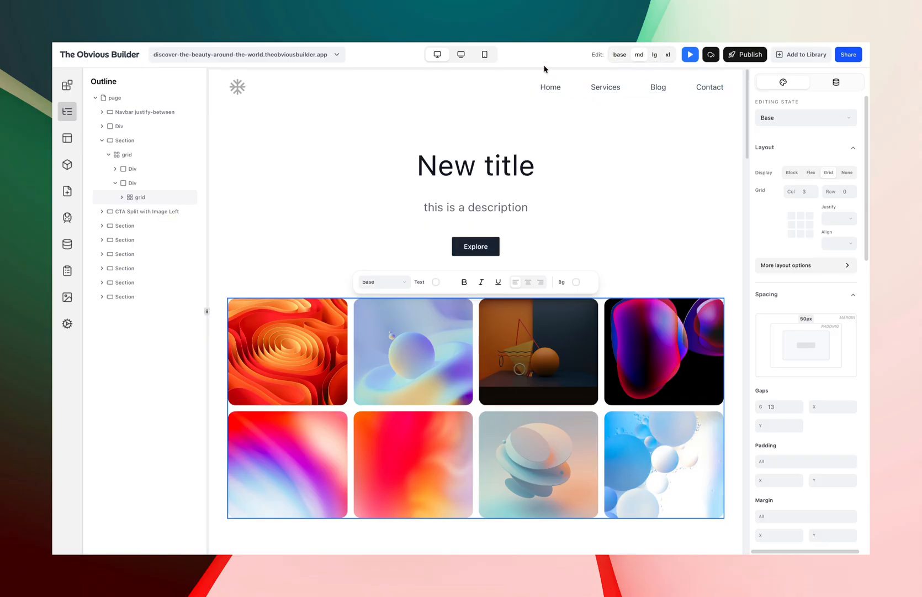
scroll(581, 337, down, 1)
scroll(588, 304, up, 1)
Add a new Section and move it below the image gallery.
click(67, 138)
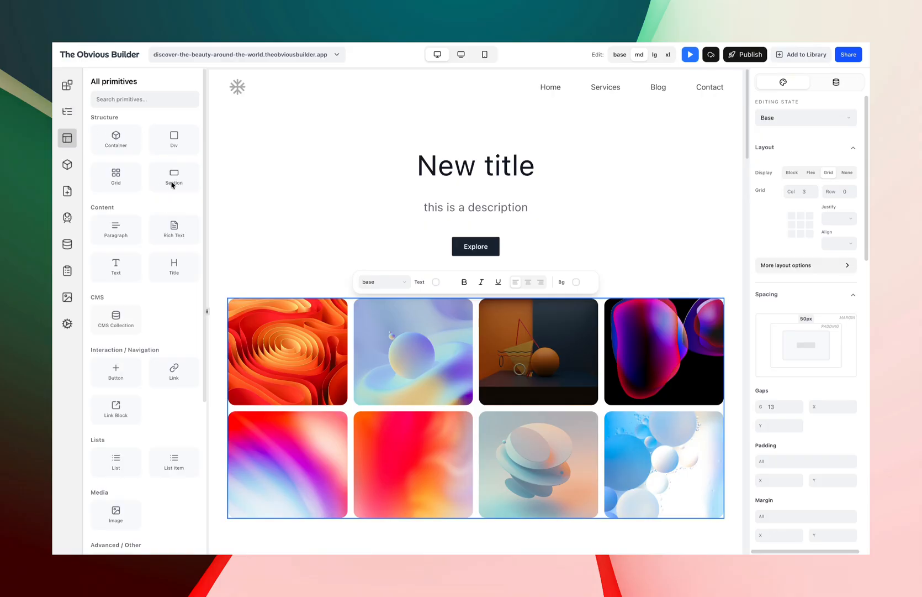
drag(172, 184, 282, 123)
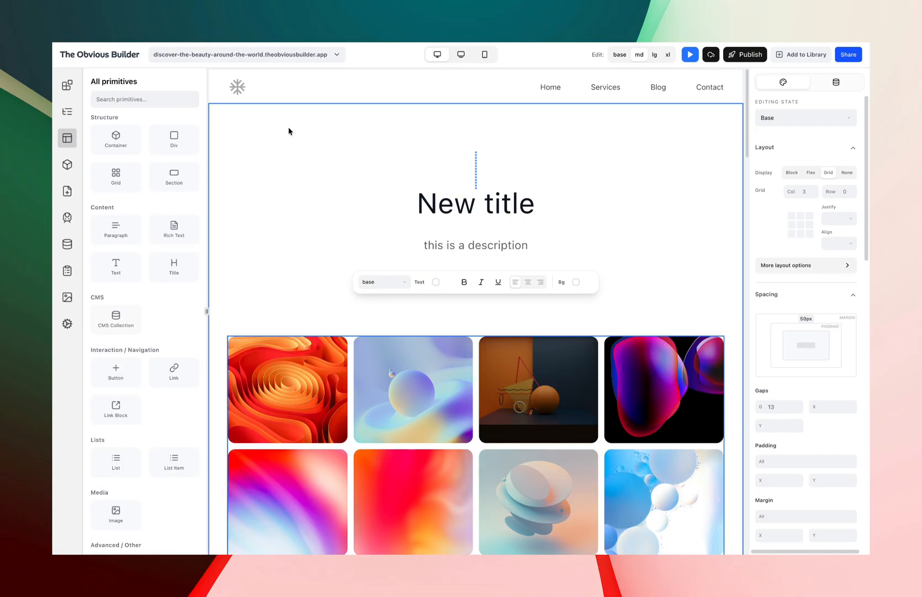
click(476, 173)
click(475, 173)
drag(477, 173, 389, 530)
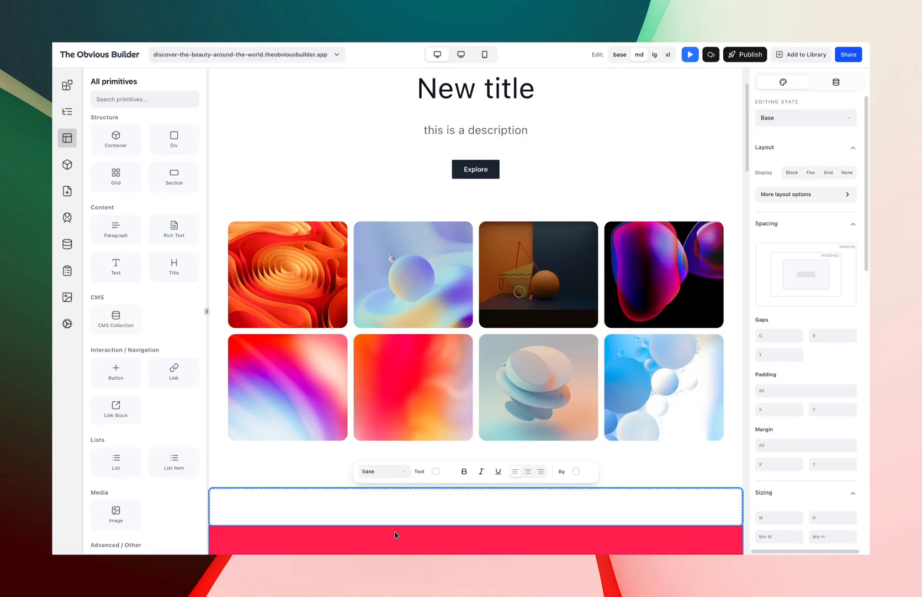
Delete the pink CTA section.
scroll(564, 429, down, 4)
click(325, 335)
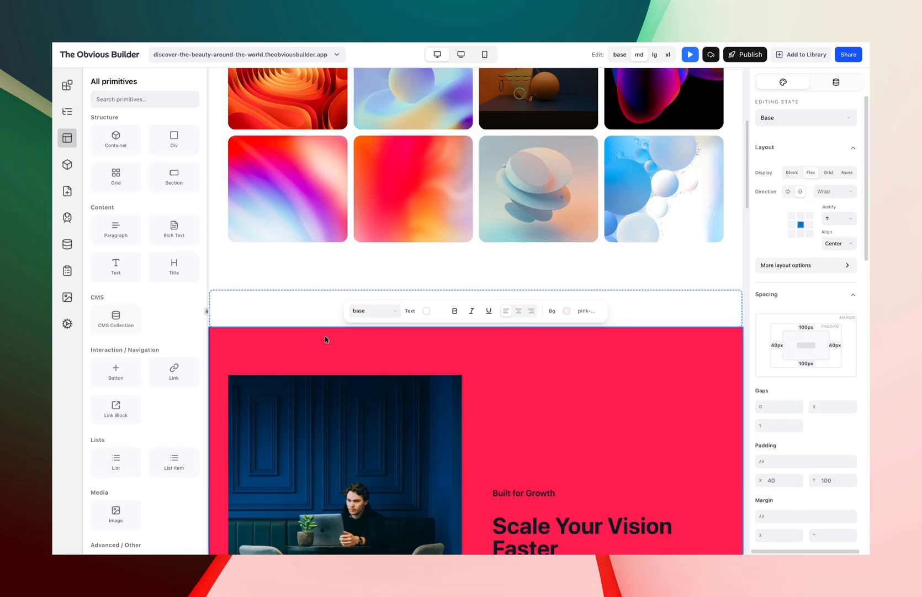
key(Delete)
Insert a Grid into the new empty section.
click(359, 317)
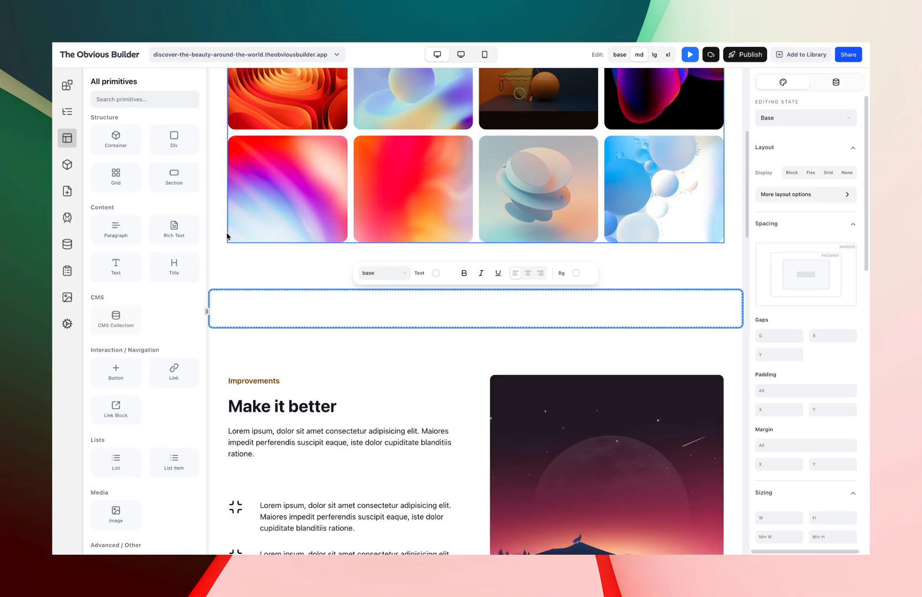
drag(112, 176, 317, 304)
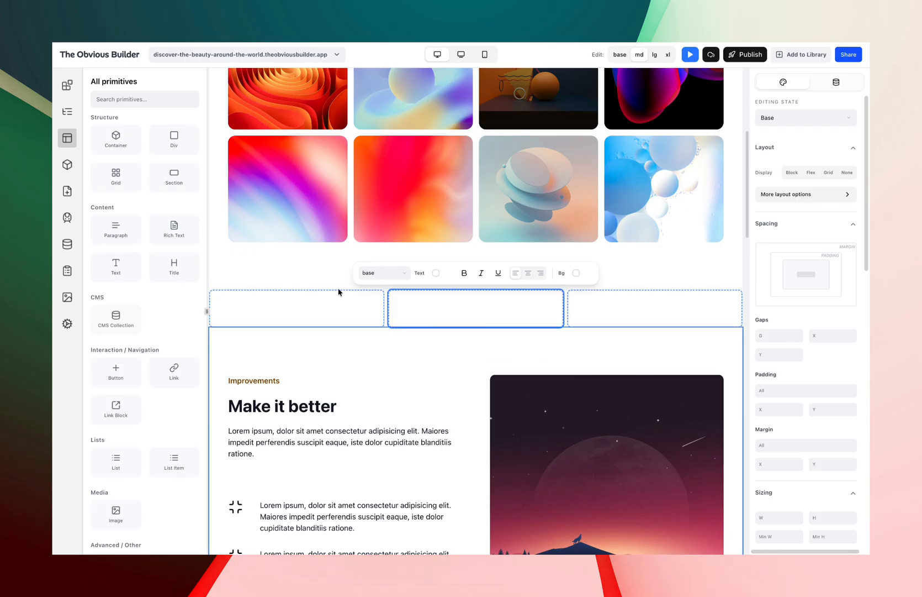
click(172, 178)
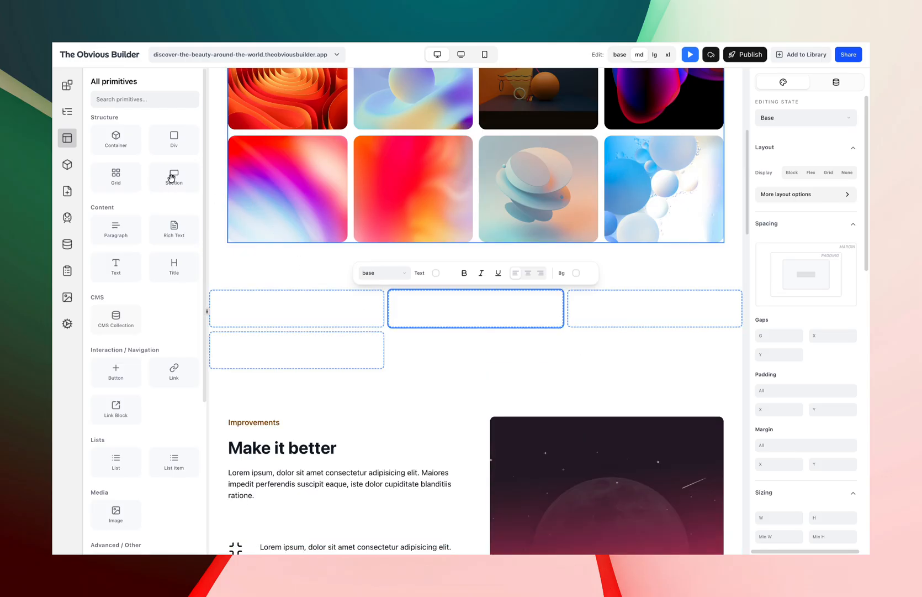
click(67, 111)
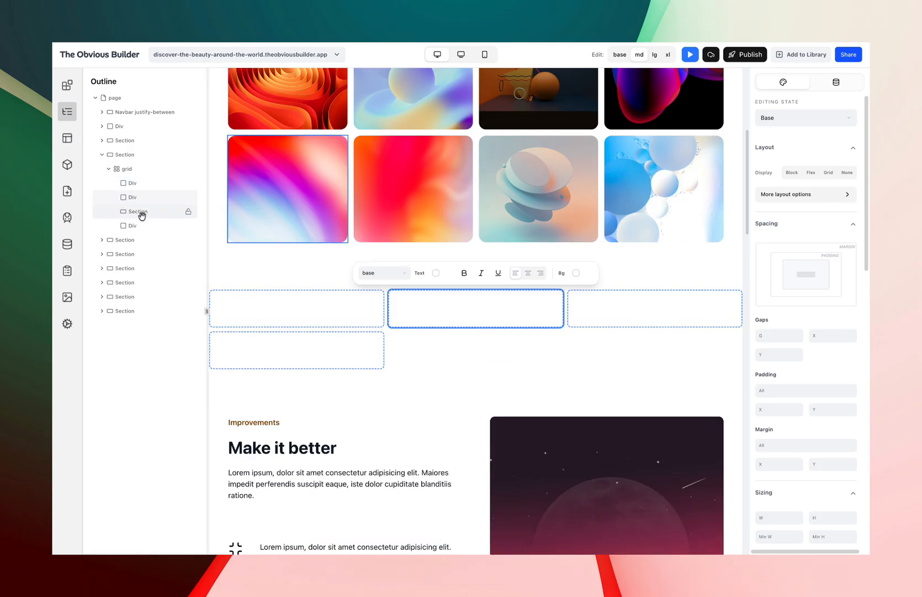
key(Delete)
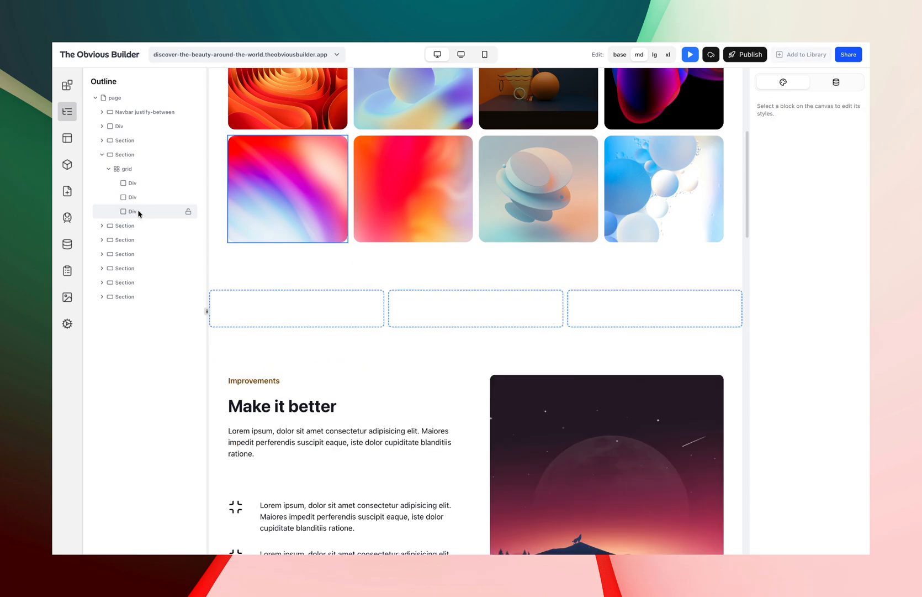
Copy a gallery image and paste it into each of the three cells of the new grid.
click(438, 320)
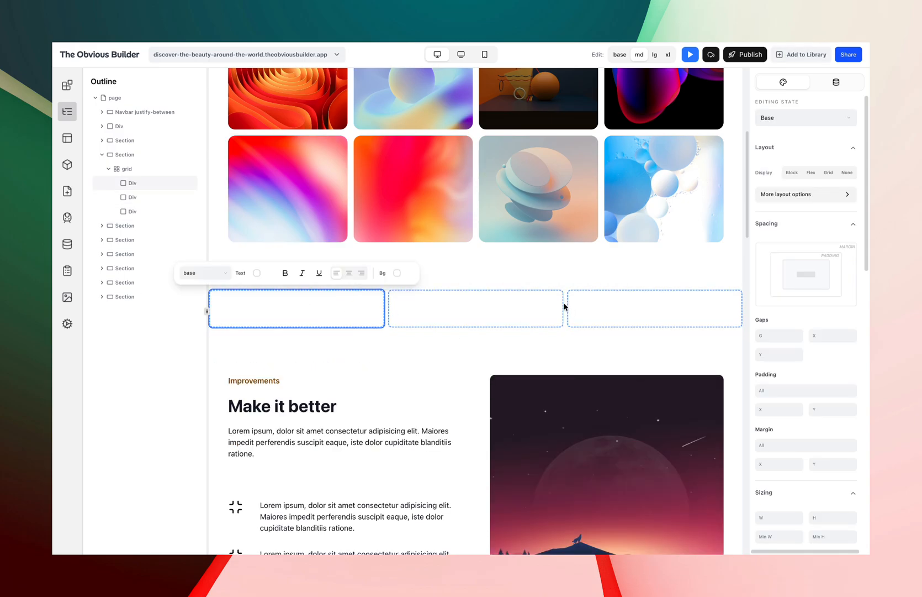
click(630, 465)
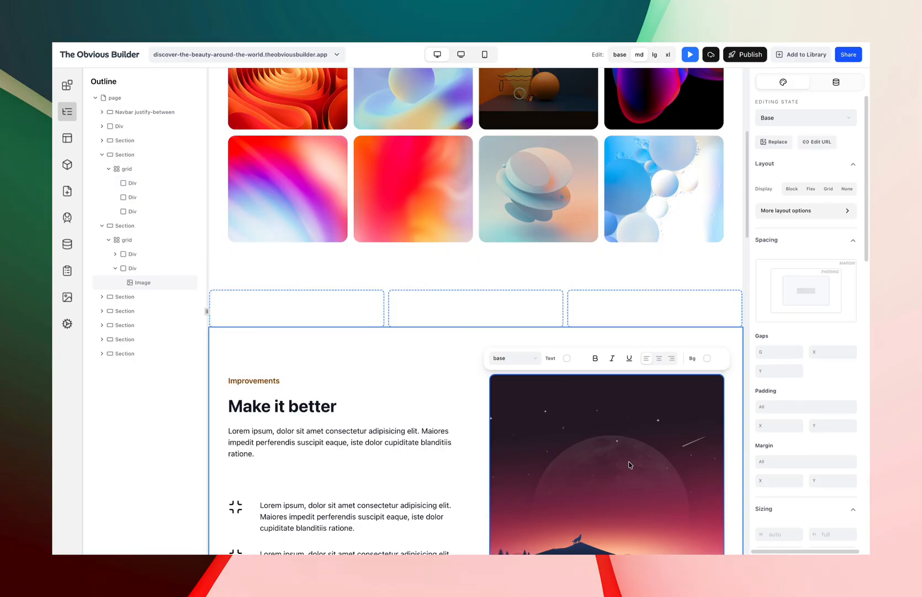
click(405, 158)
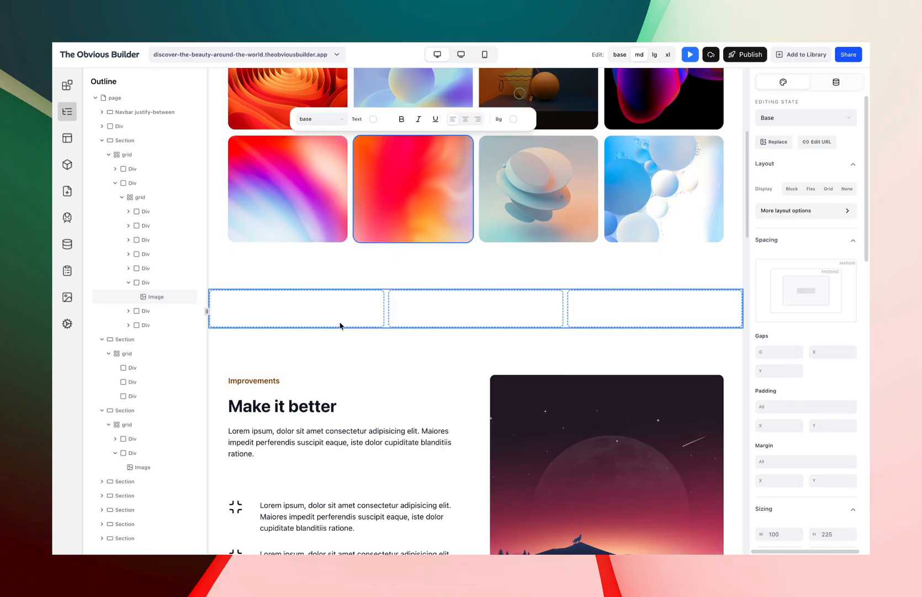
click(330, 309)
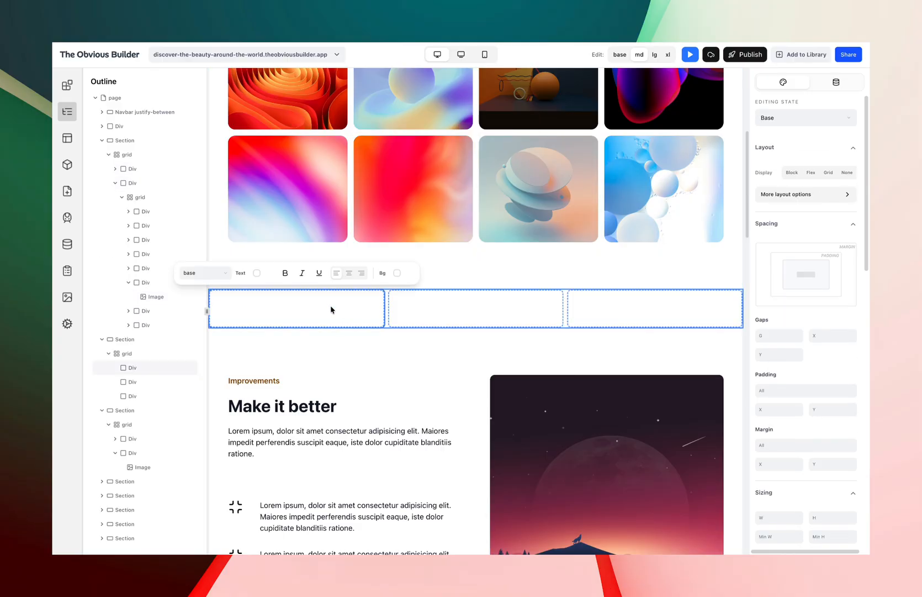
key(ctrl+v)
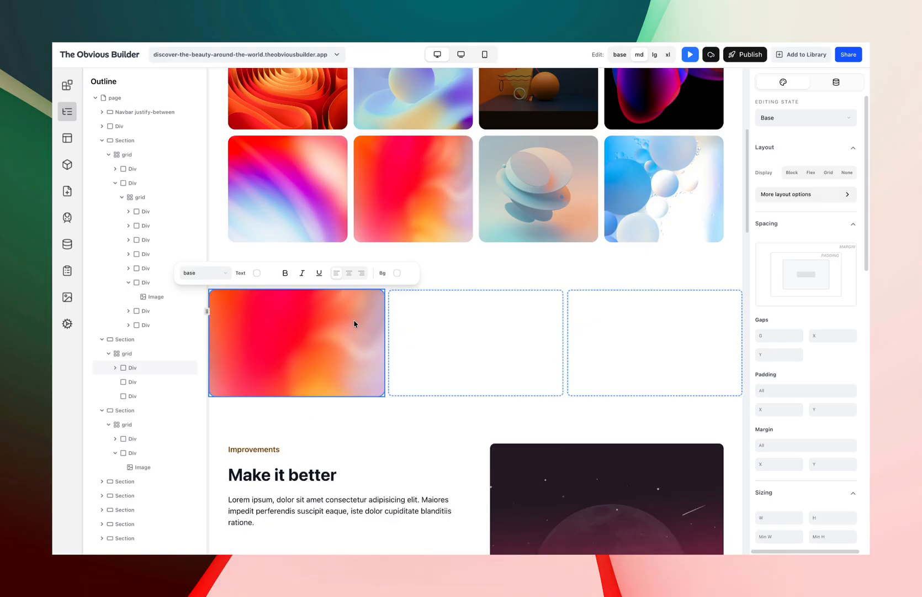
click(465, 342)
key(ctrl+v)
click(640, 343)
key(ctrl+v)
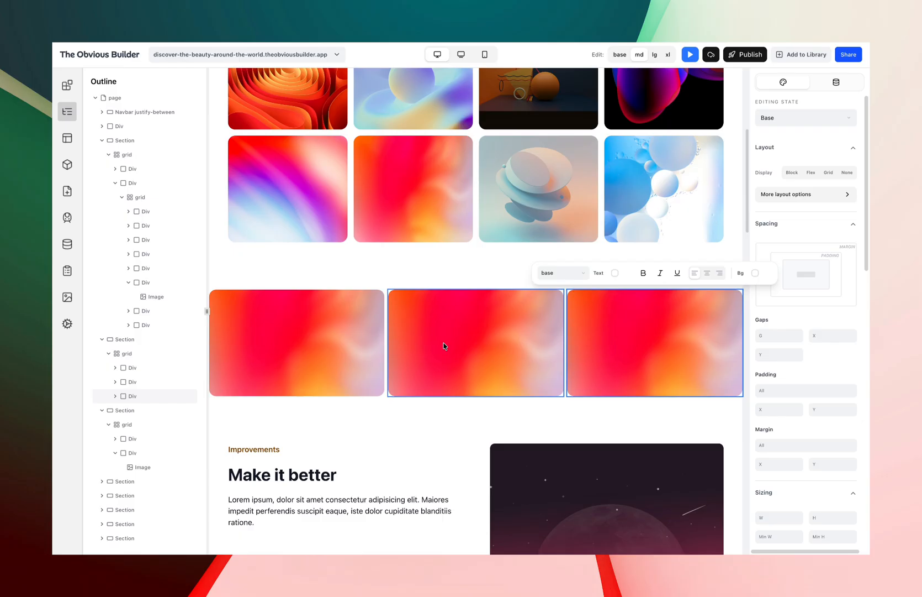
Select the new grid and, in mobile view, set its base column count to 1.
click(126, 353)
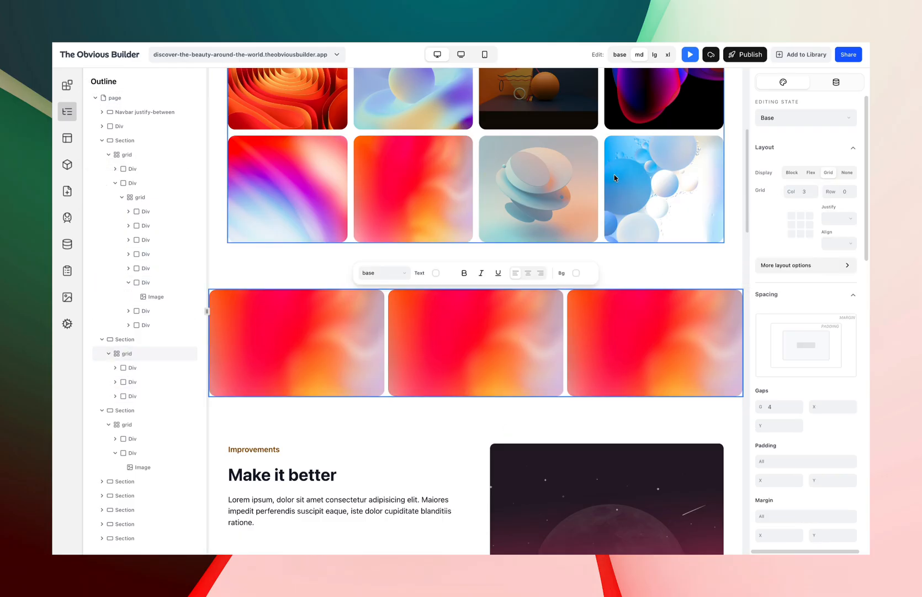
click(485, 55)
scroll(491, 221, up, 5)
scroll(490, 270, down, 15)
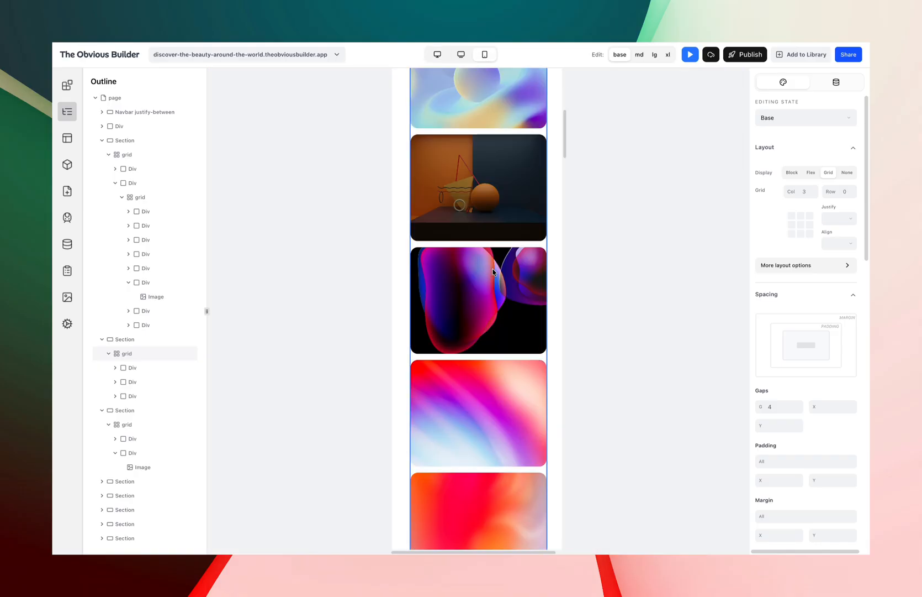
scroll(493, 273, down, 3)
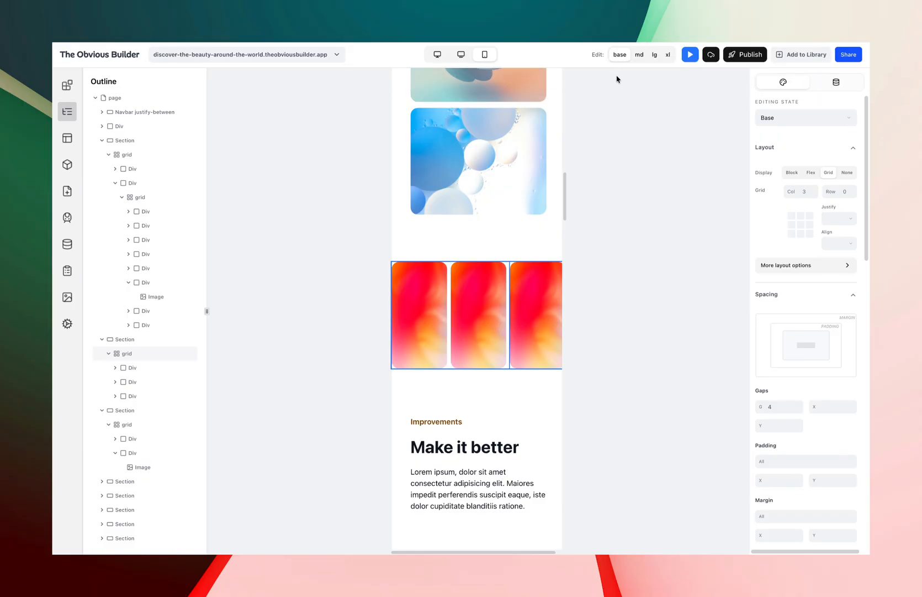
click(811, 191)
key(Down)
key(Down)
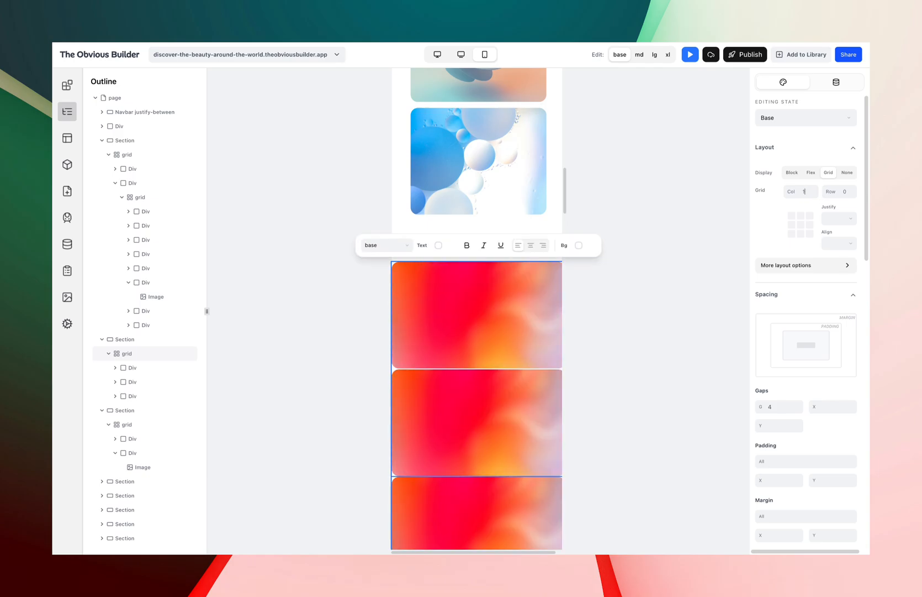
Preview the new grid section in tablet, mobile and desktop views.
click(461, 54)
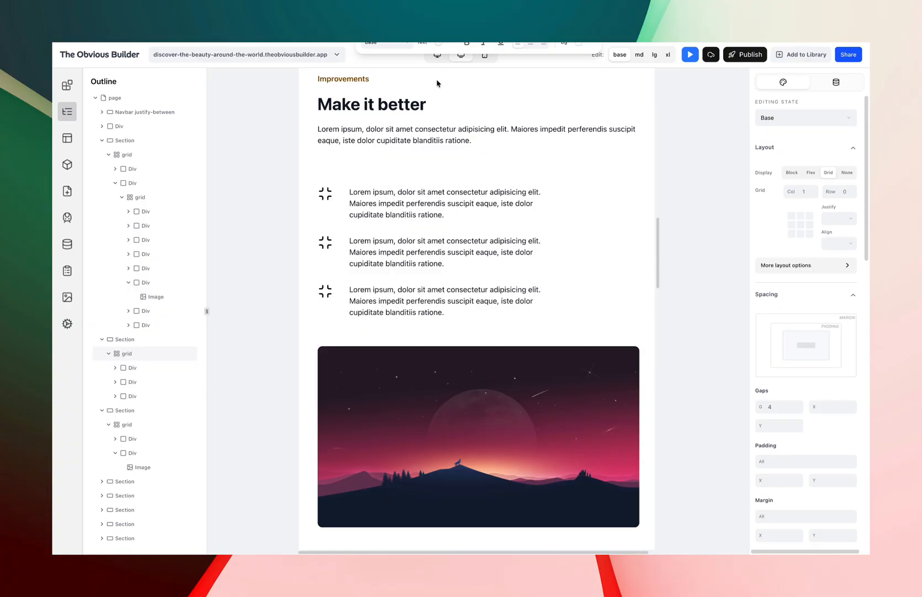
scroll(472, 235, down, 9)
scroll(471, 235, up, 17)
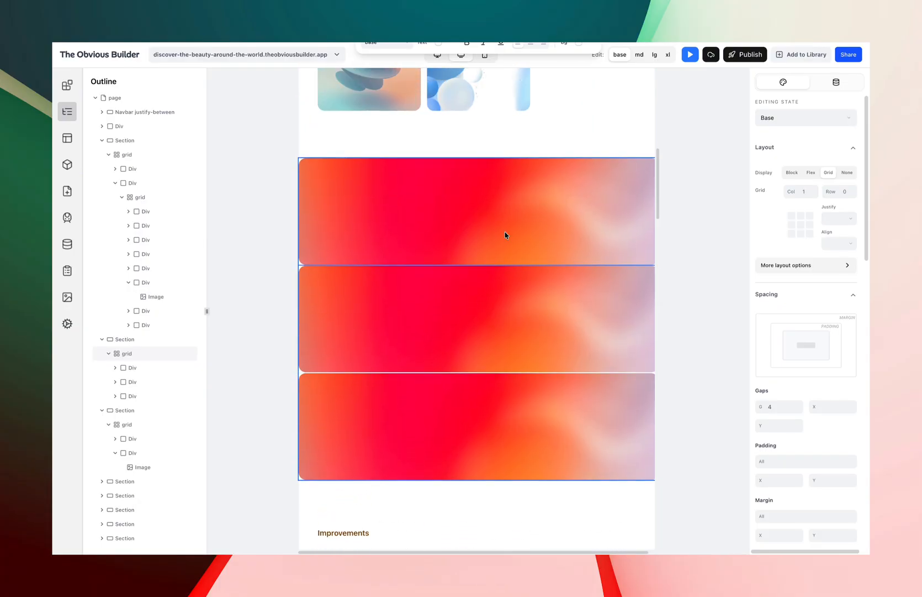
click(438, 60)
scroll(461, 195, up, 2)
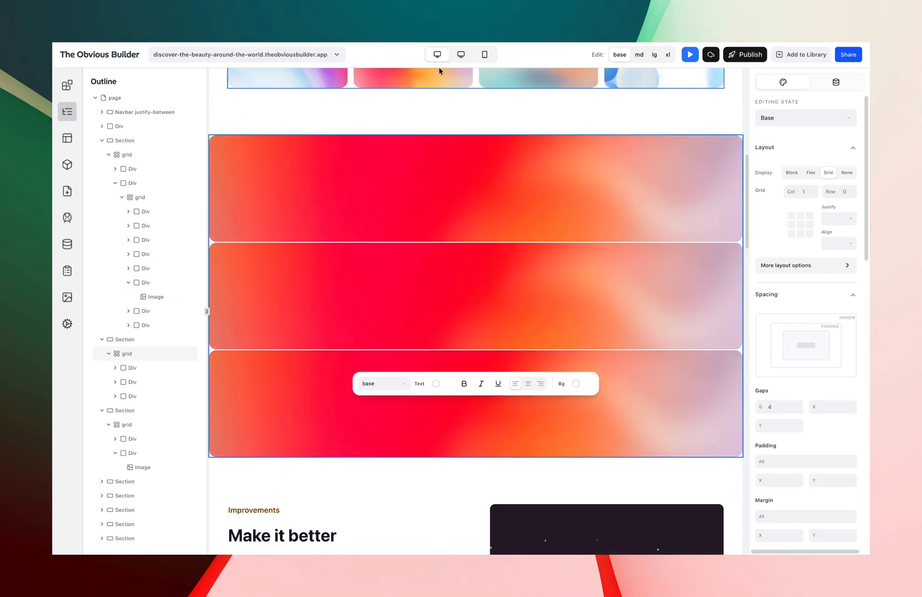
click(461, 54)
click(485, 55)
click(462, 54)
click(439, 54)
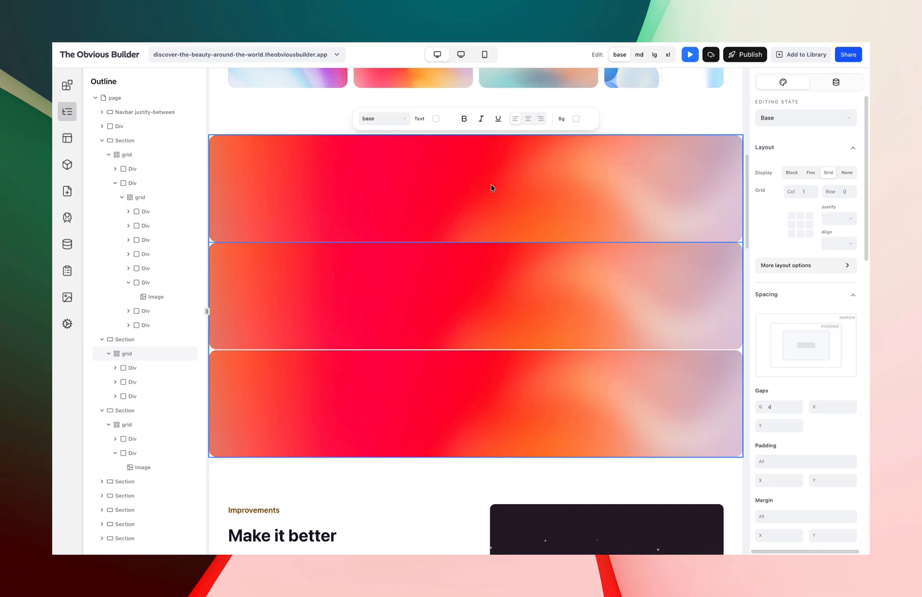
click(462, 54)
scroll(473, 315, down, 1)
scroll(474, 315, down, 1)
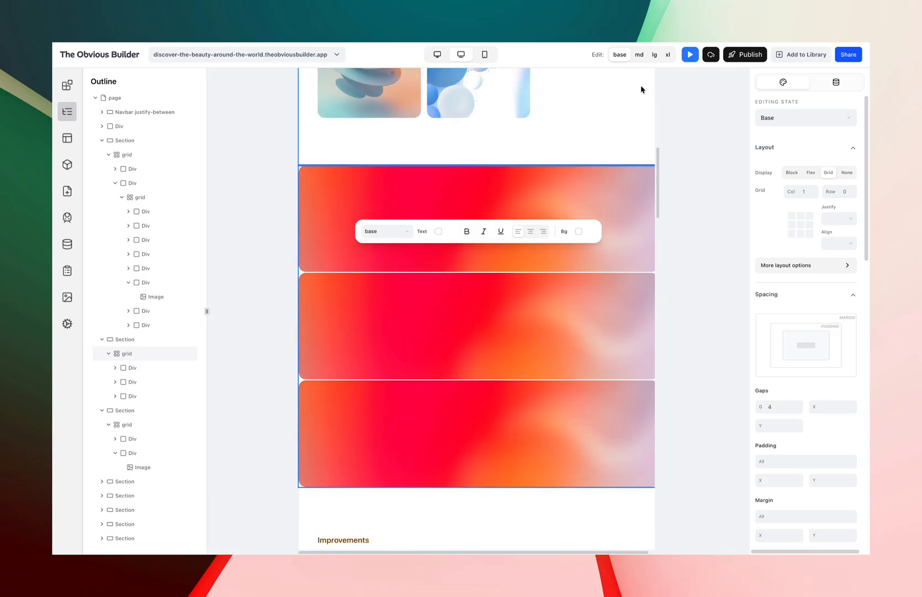
Switch to the md breakpoint and set the new grid's columns to 2.
click(639, 55)
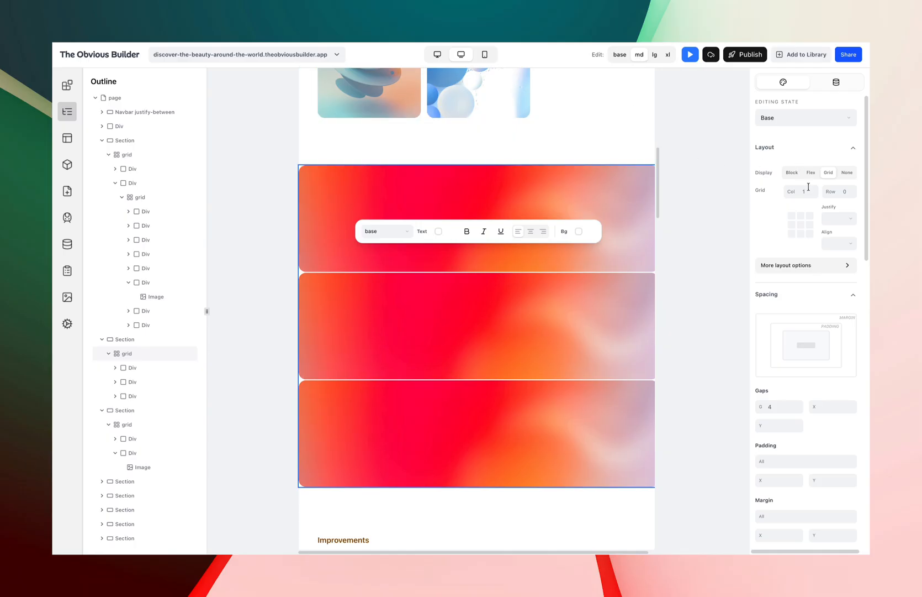
click(810, 194)
key(BackSpace)
text(2)
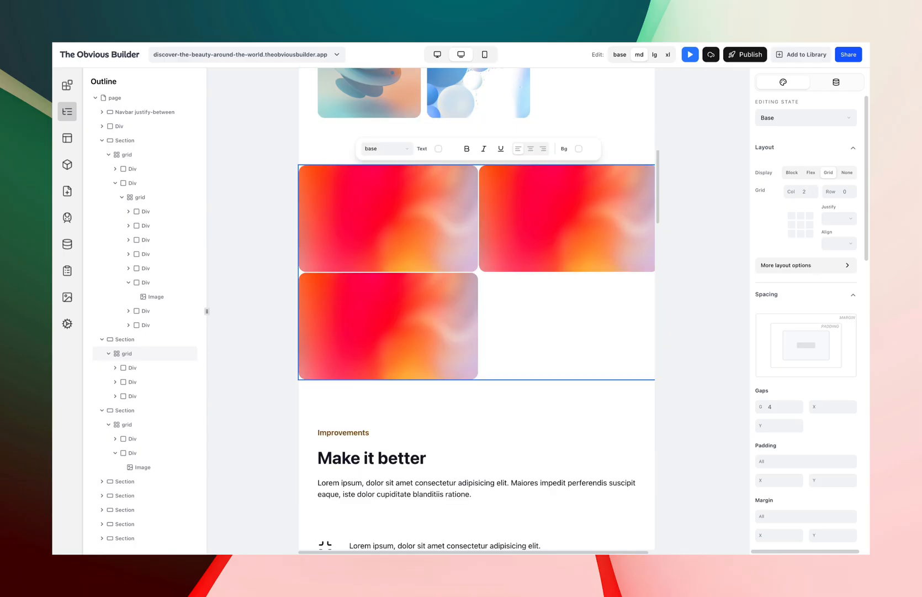
In desktop view, switch to the lg breakpoint and set the grid's columns to 3.
click(438, 54)
click(658, 55)
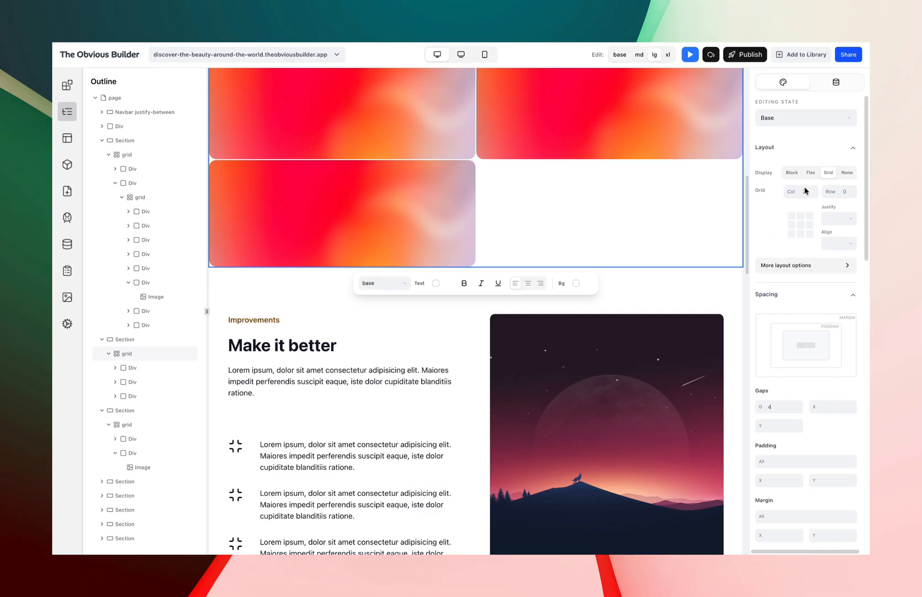
click(804, 191)
key(BackSpace)
text(3)
Inspect the new section and its grid in the outline.
scroll(608, 309, up, 2)
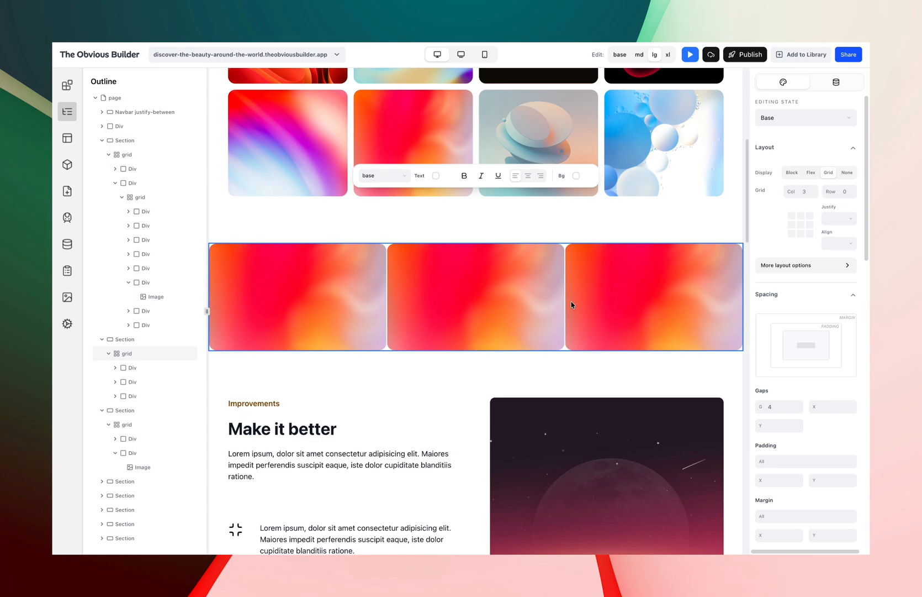
click(130, 341)
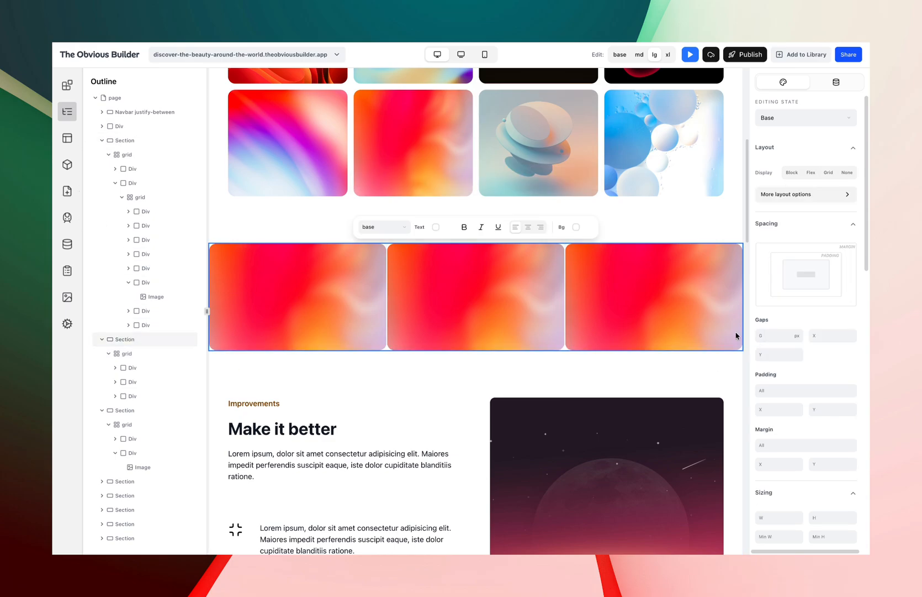
click(128, 353)
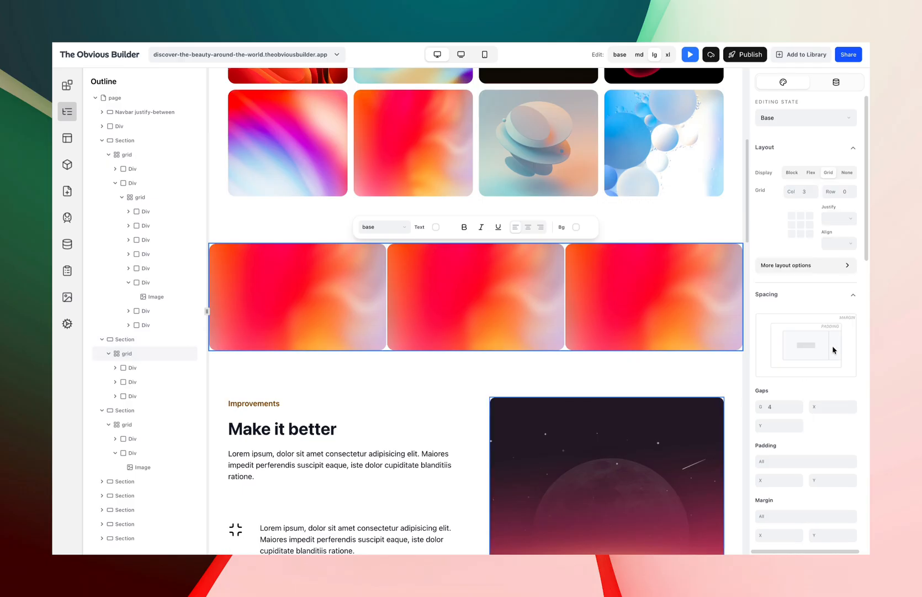
Set the new grid's gap to 38 at the base breakpoint.
drag(759, 412, 775, 411)
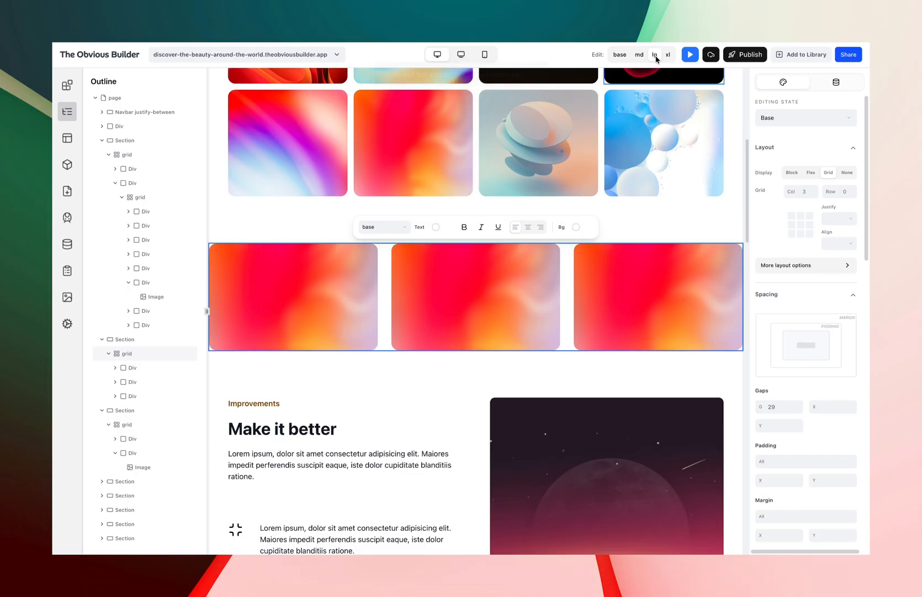
click(786, 410)
key(Down)
key(Down)
text(4)
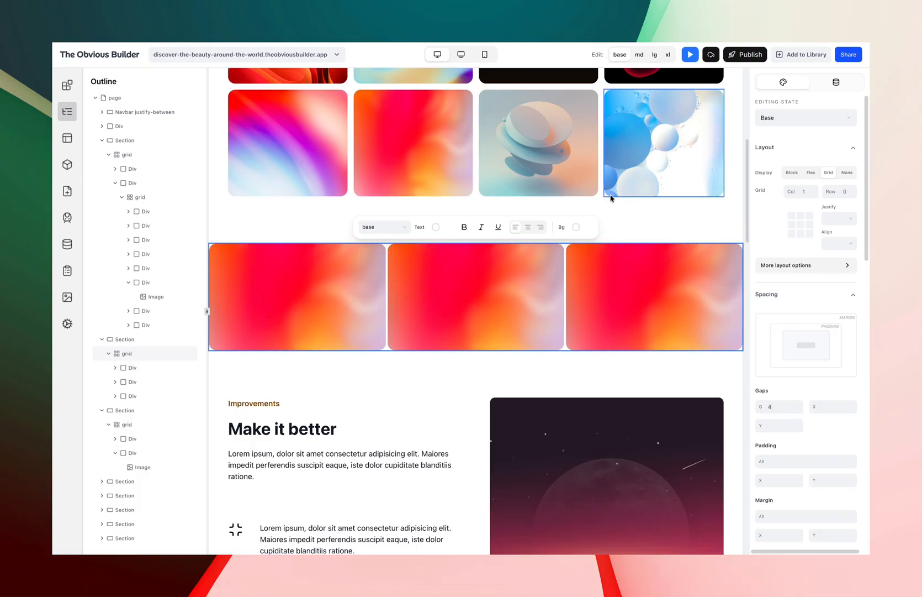
drag(766, 409, 761, 408)
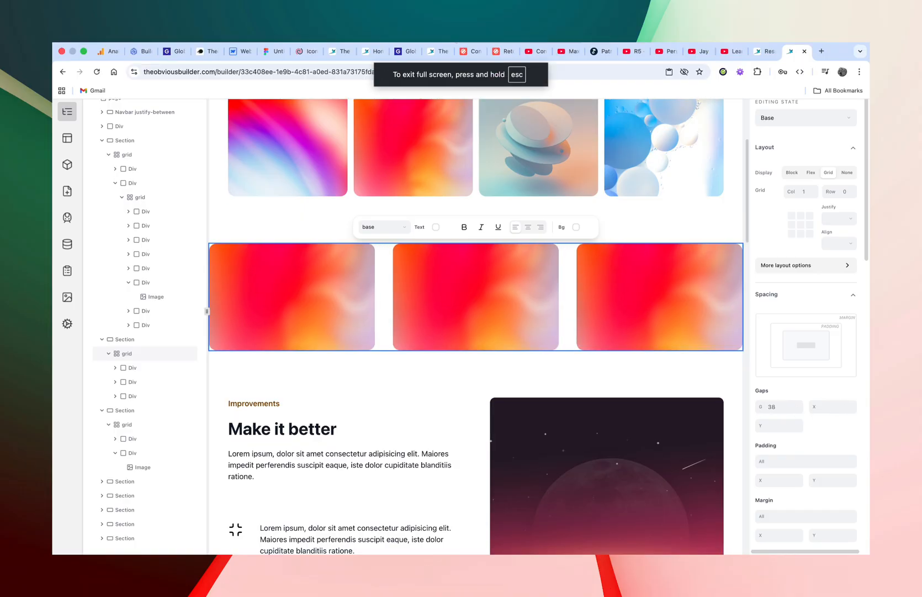
Preview the spaced grid section in mobile, tablet and desktop views.
click(485, 54)
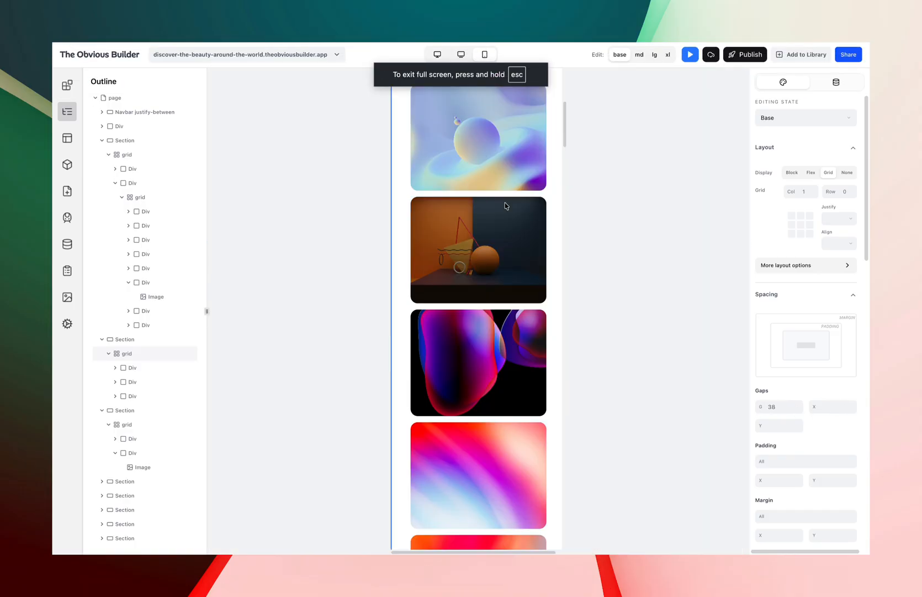
scroll(494, 351, down, 10)
click(461, 54)
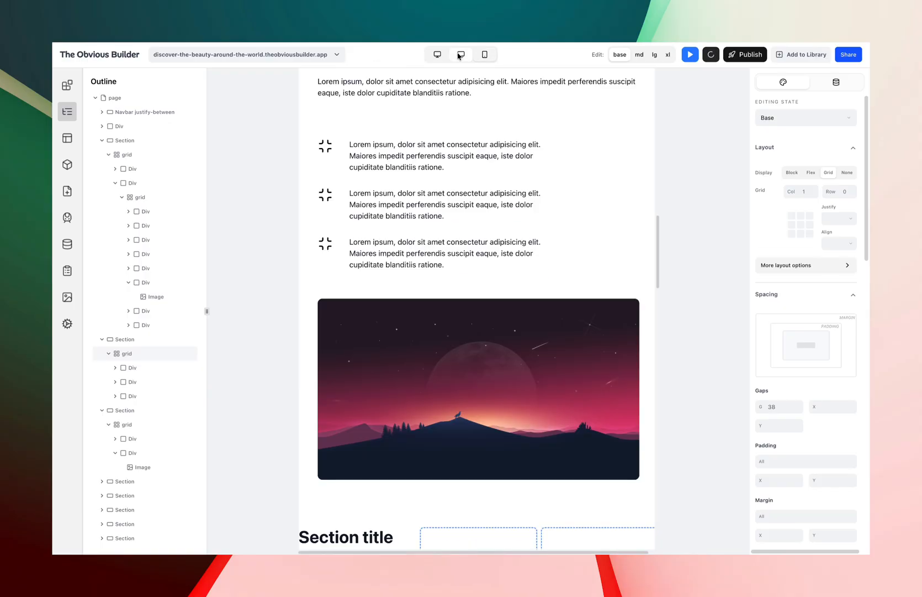
click(437, 54)
scroll(451, 256, down, 10)
scroll(452, 256, down, 4)
scroll(453, 256, up, 20)
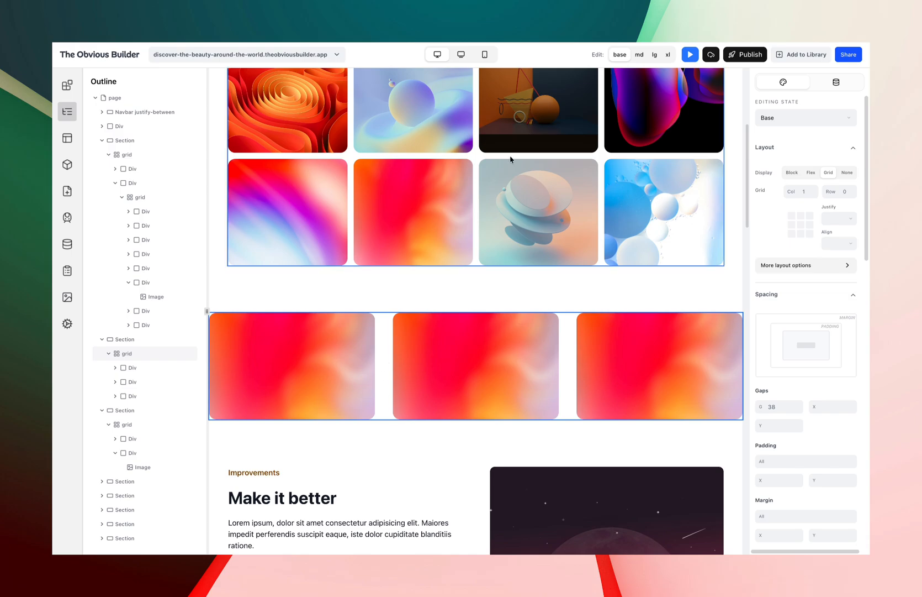
click(460, 57)
click(480, 58)
scroll(465, 298, down, 10)
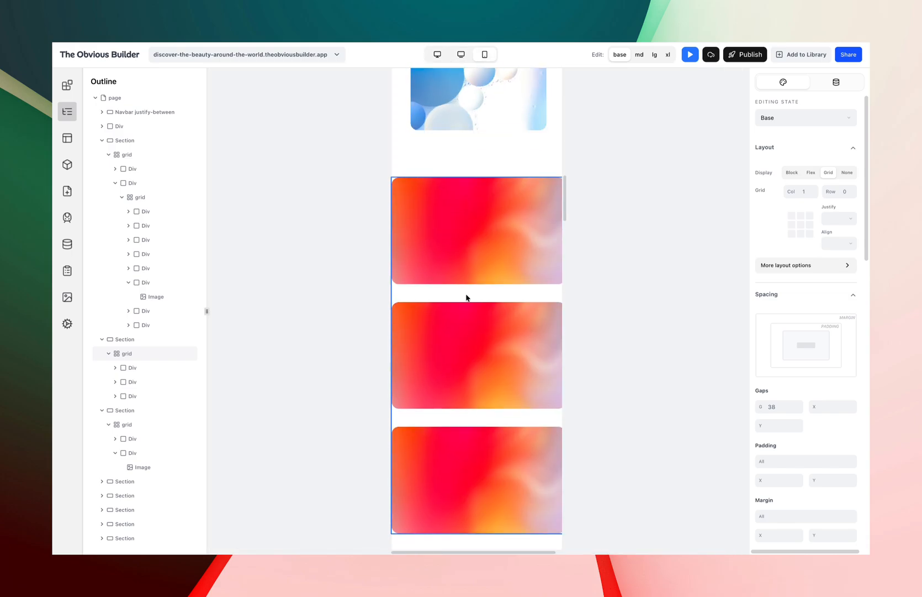
click(460, 55)
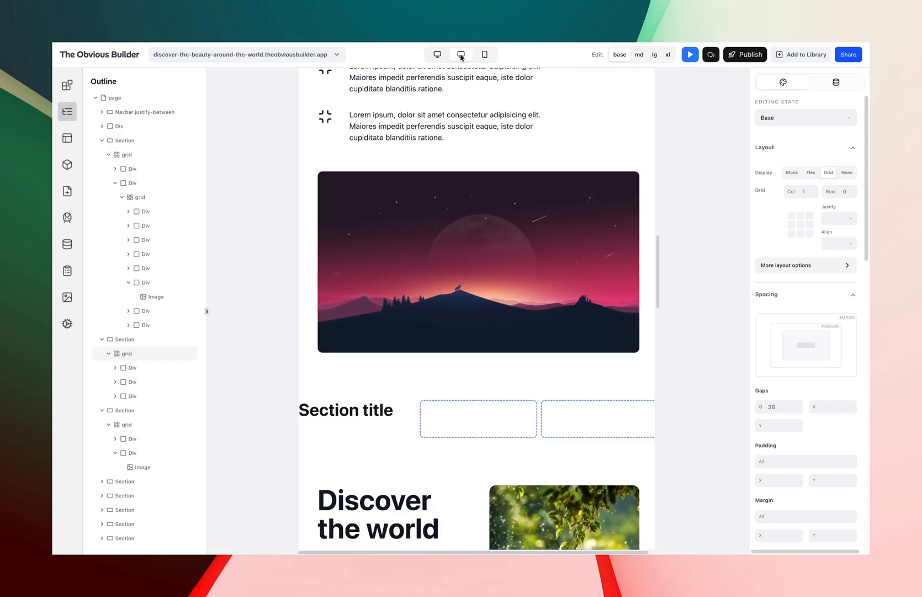
click(485, 54)
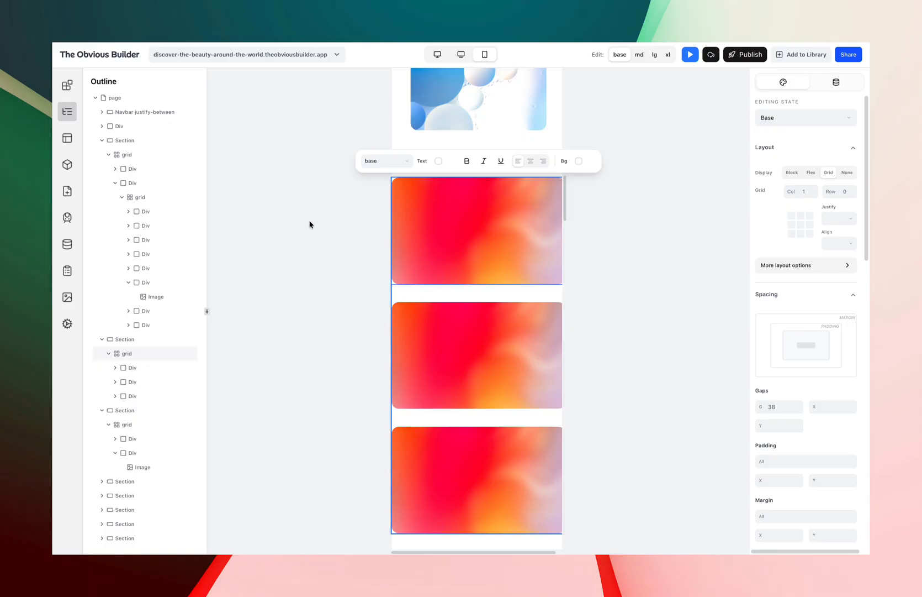
Select the new section and add horizontal padding to it in mobile view.
click(134, 343)
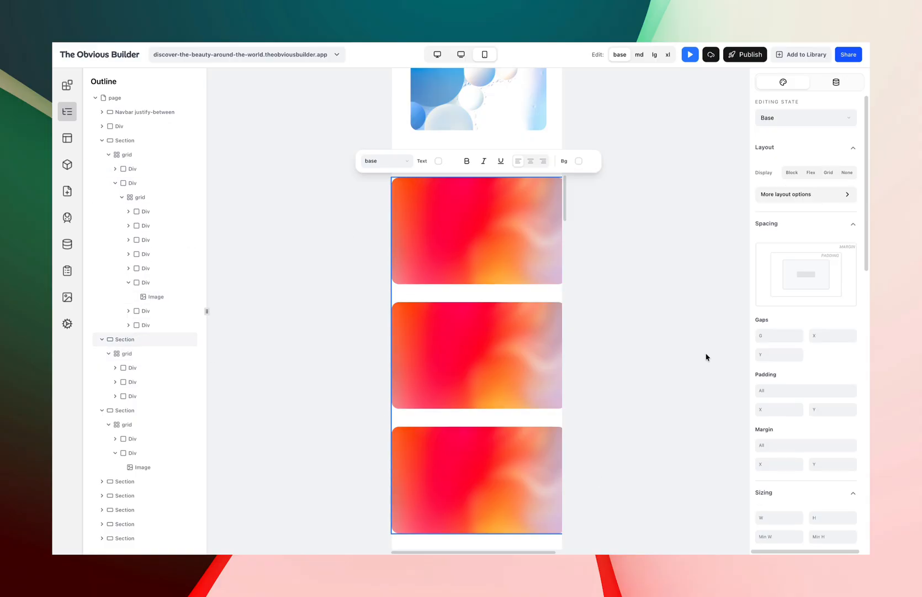
scroll(795, 409, down, 2)
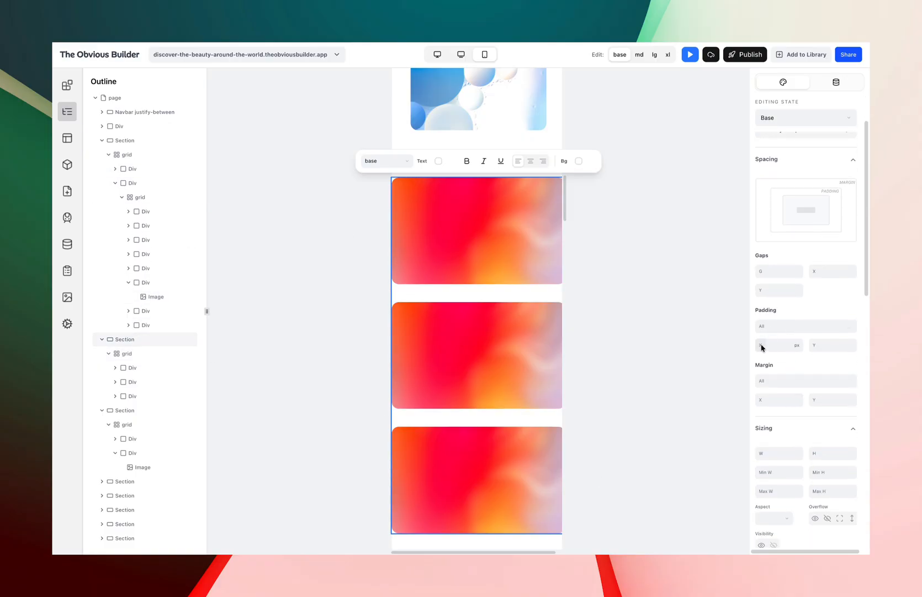
drag(760, 344, 877, 345)
click(497, 332)
scroll(496, 387, down, 2)
scroll(495, 386, up, 2)
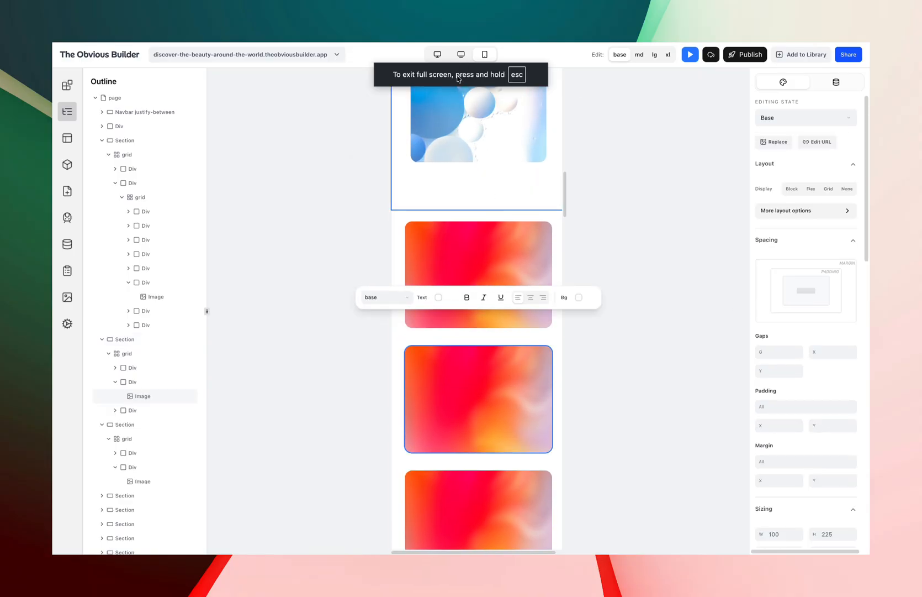